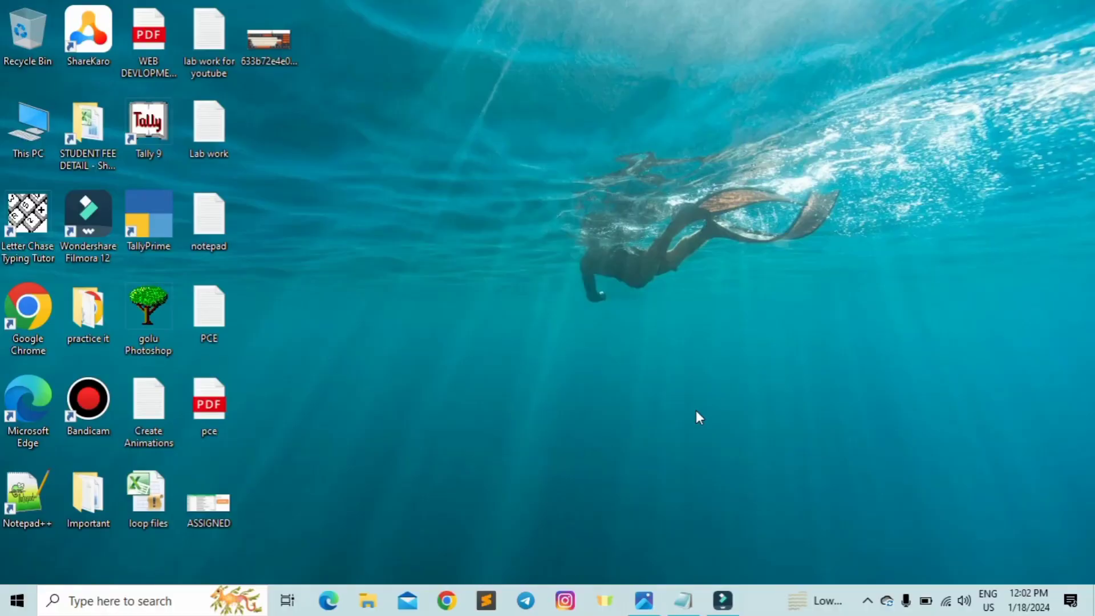
Launch Notepad from the Run box to get a blank Untitled document
key(super+r)
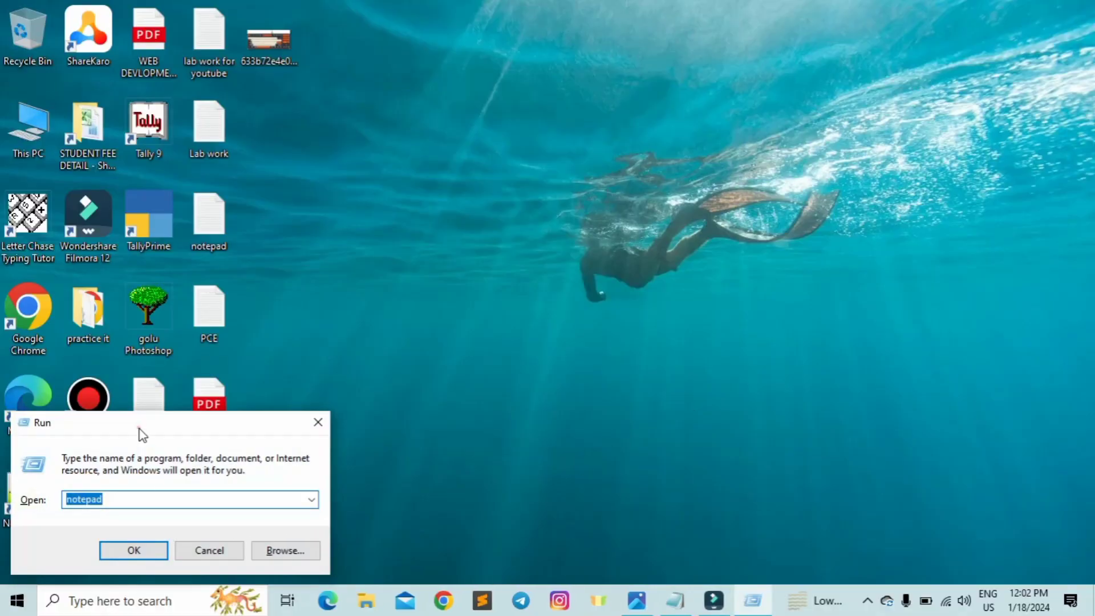
text(not)
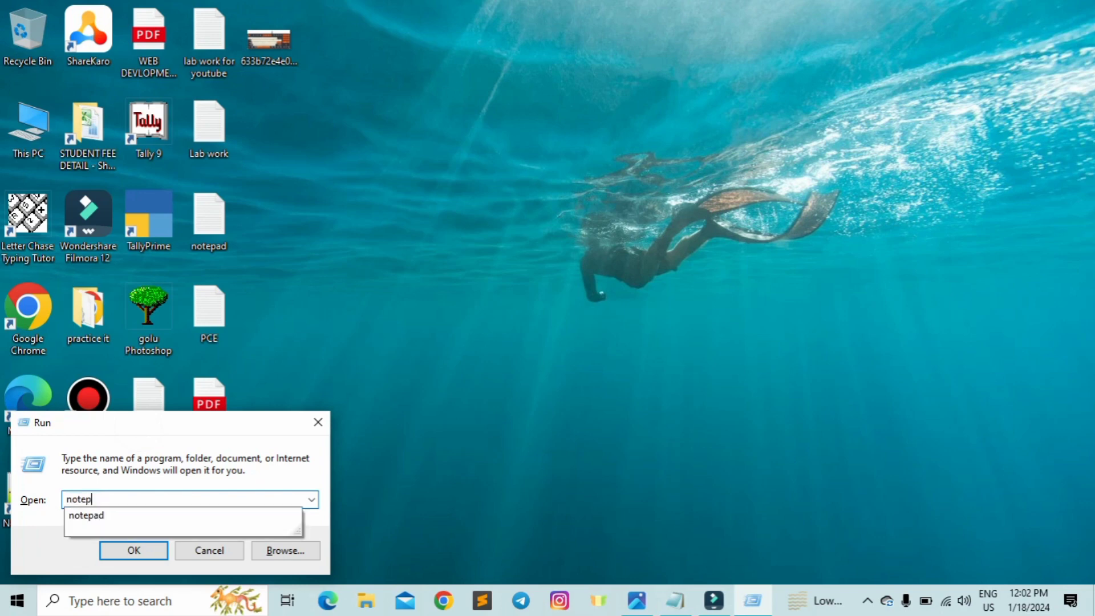
text(ad)
key(Return)
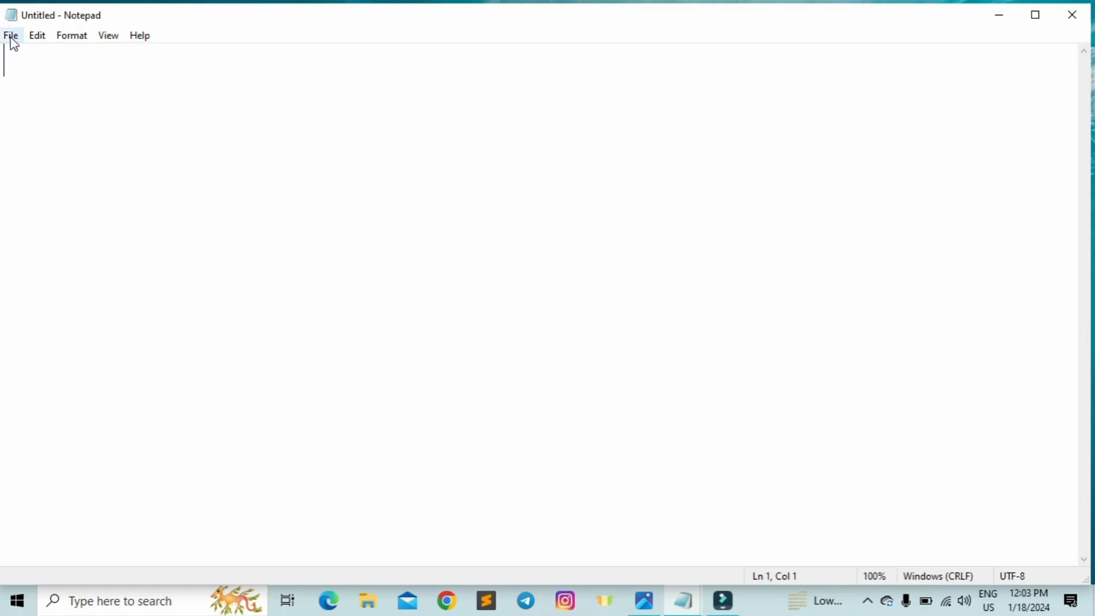
Turn on the screen magnifier and show Notepad's Format menu with Word Wrap and Font
key(super+plus)
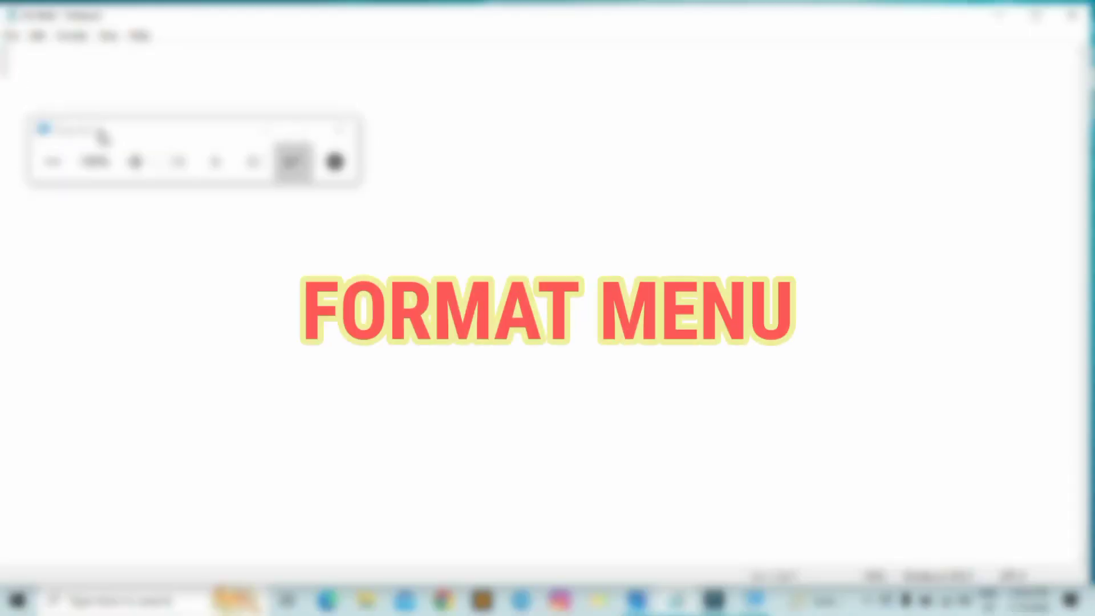
click(62, 36)
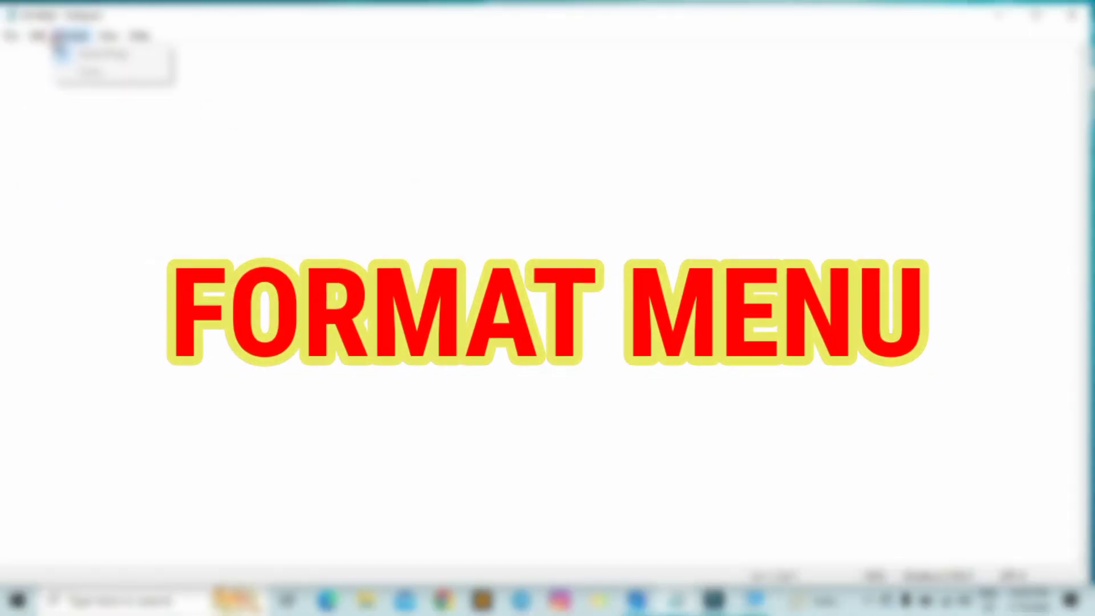
click(39, 36)
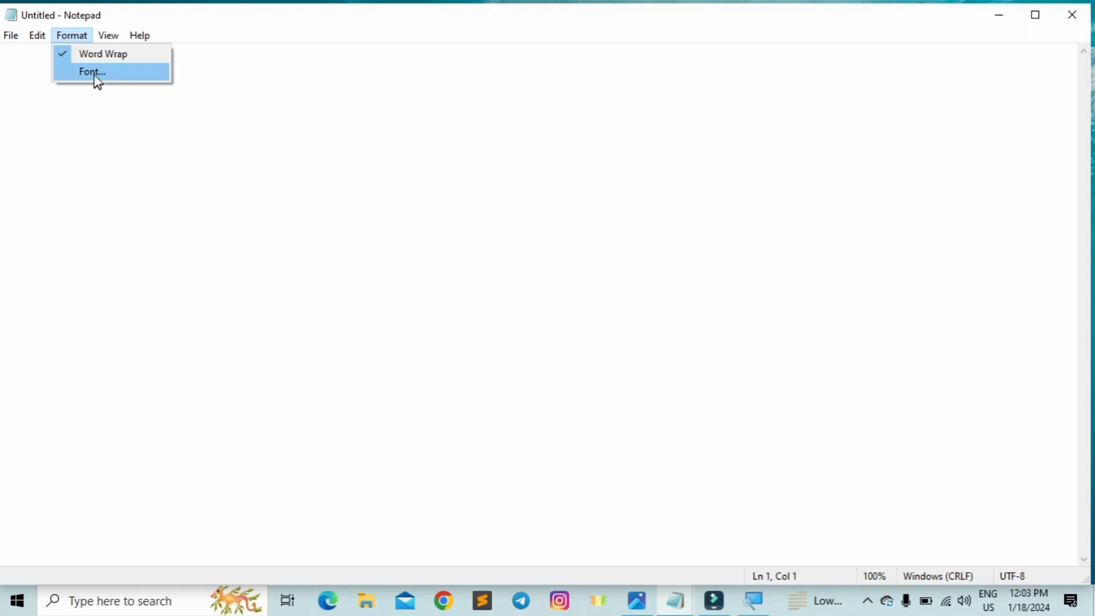
Zoom in on the empty document and dismiss the Format menu without changing anything
click(84, 40)
scroll(73, 69, up, 6)
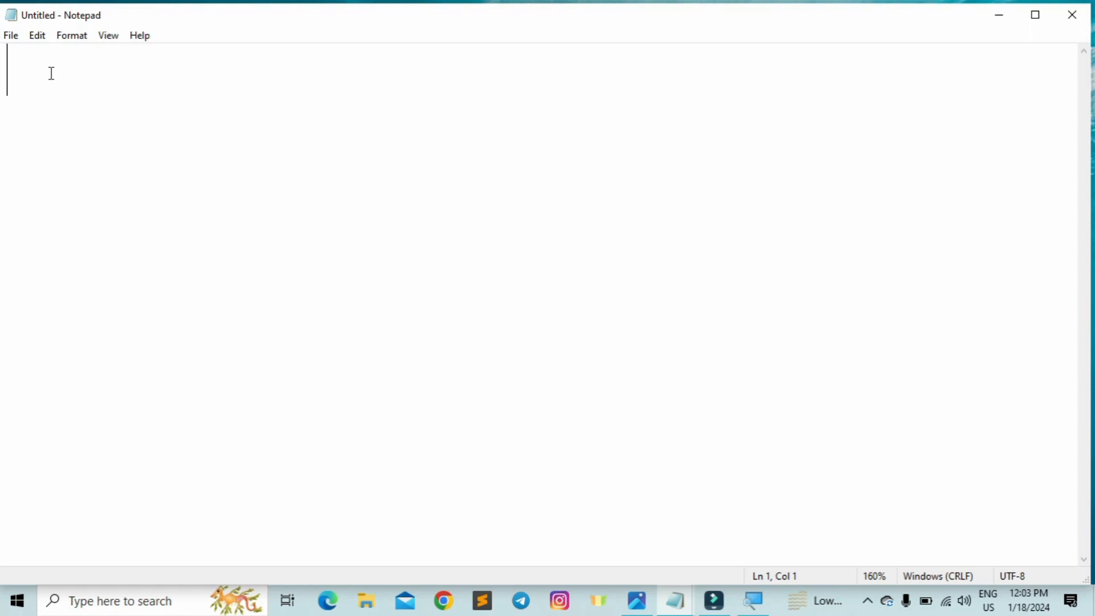
click(73, 35)
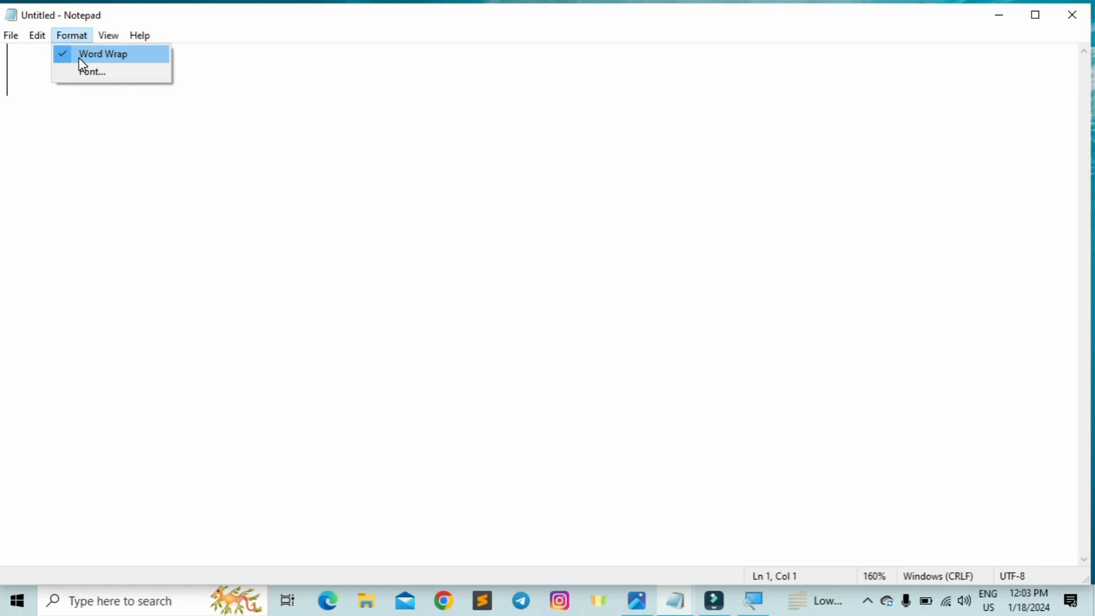
click(17, 62)
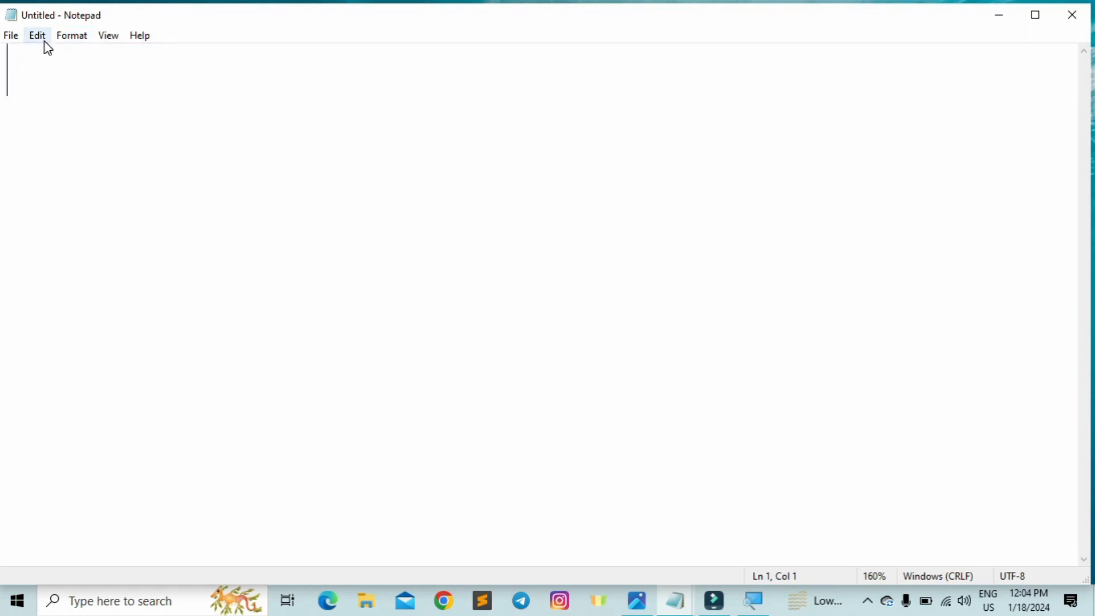
Type 'Prabhat computer Education', then select and copy that line
text(Prabhat )
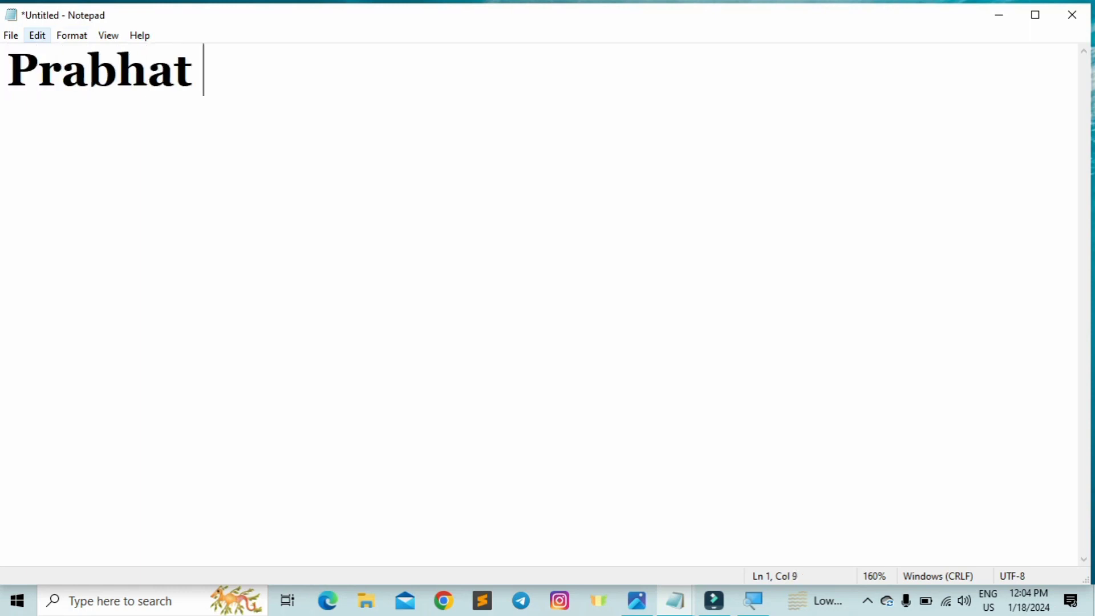
text(computer Educ)
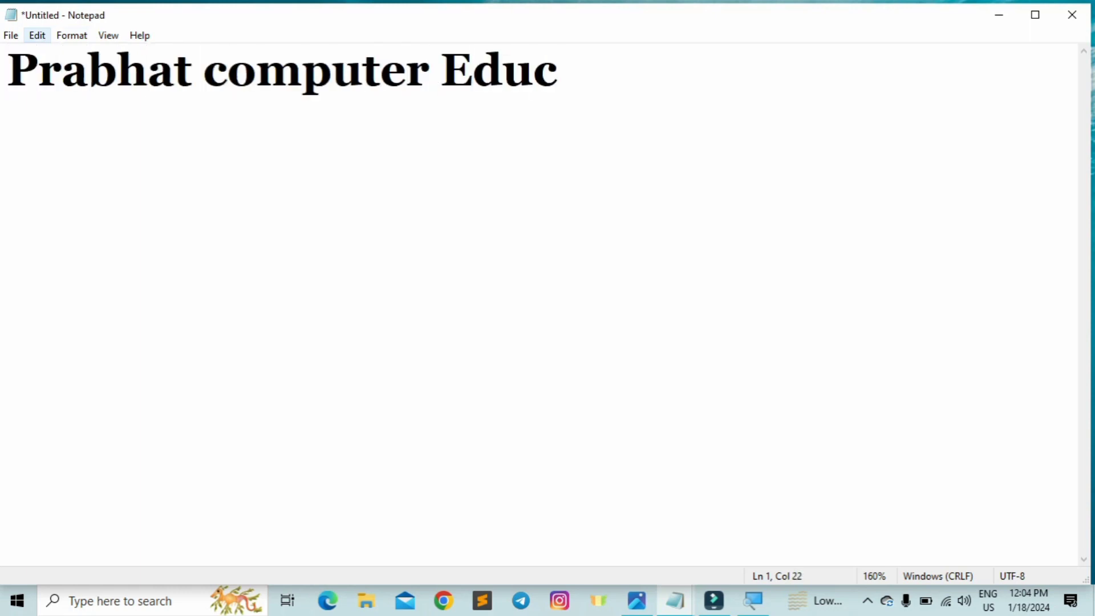
text(ation)
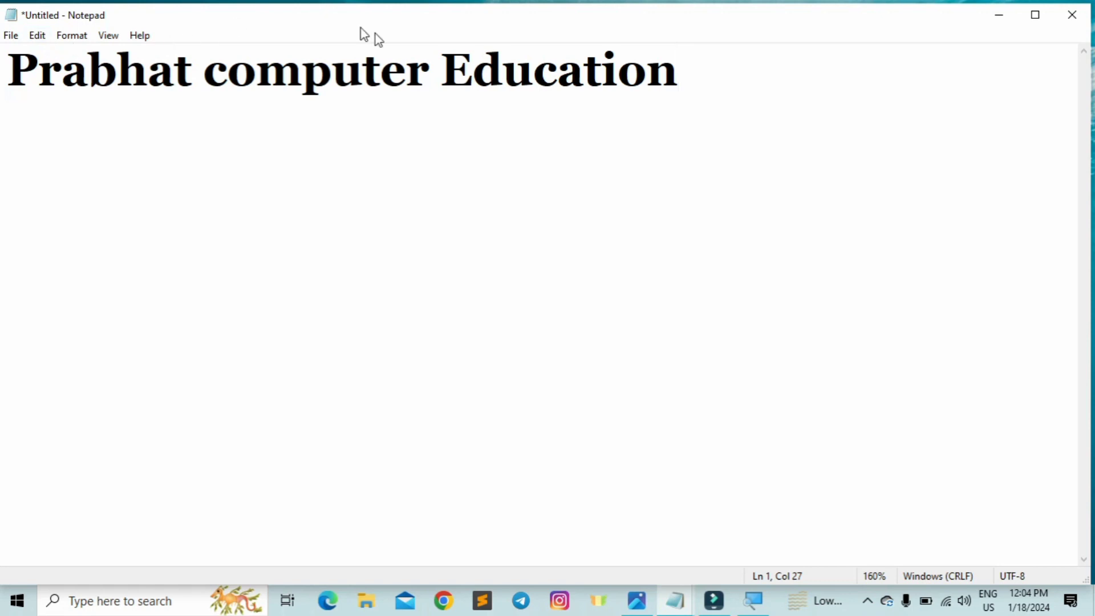
drag(677, 72, 18, 73)
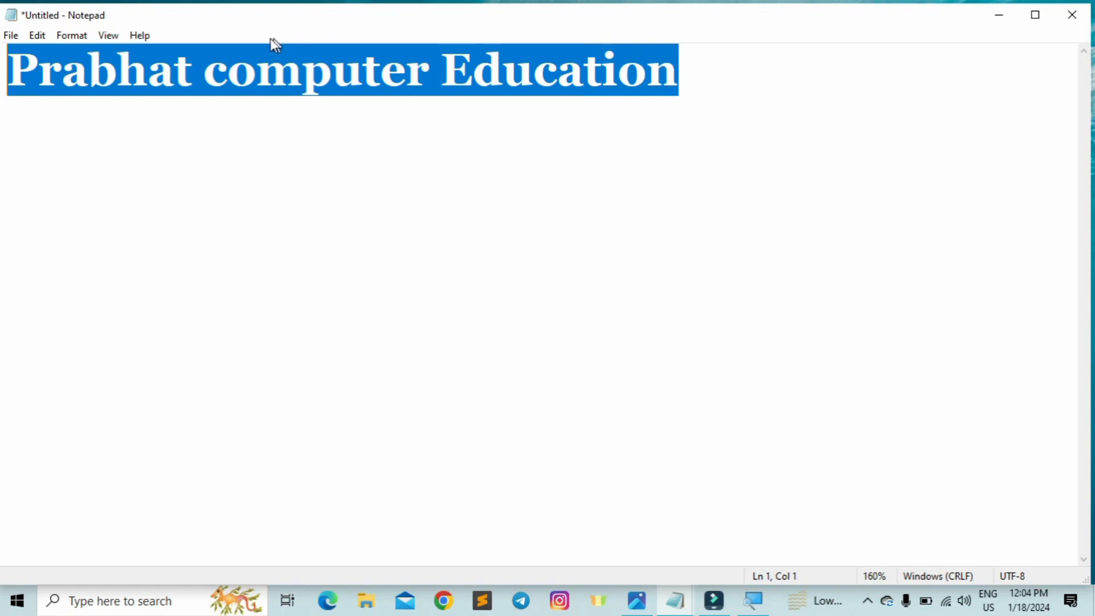
right_click(256, 80)
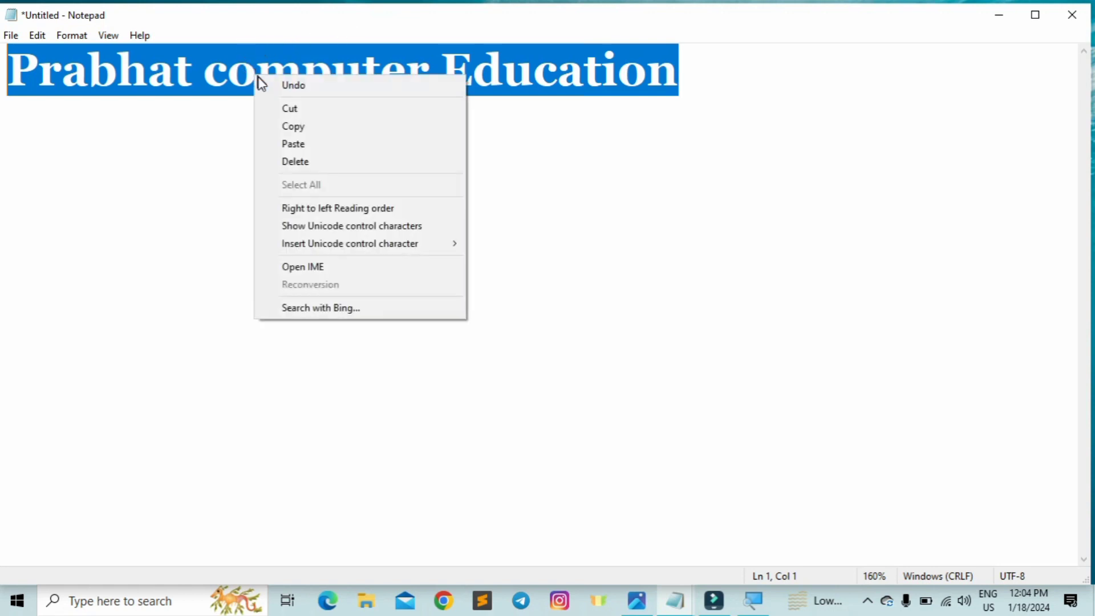
click(284, 126)
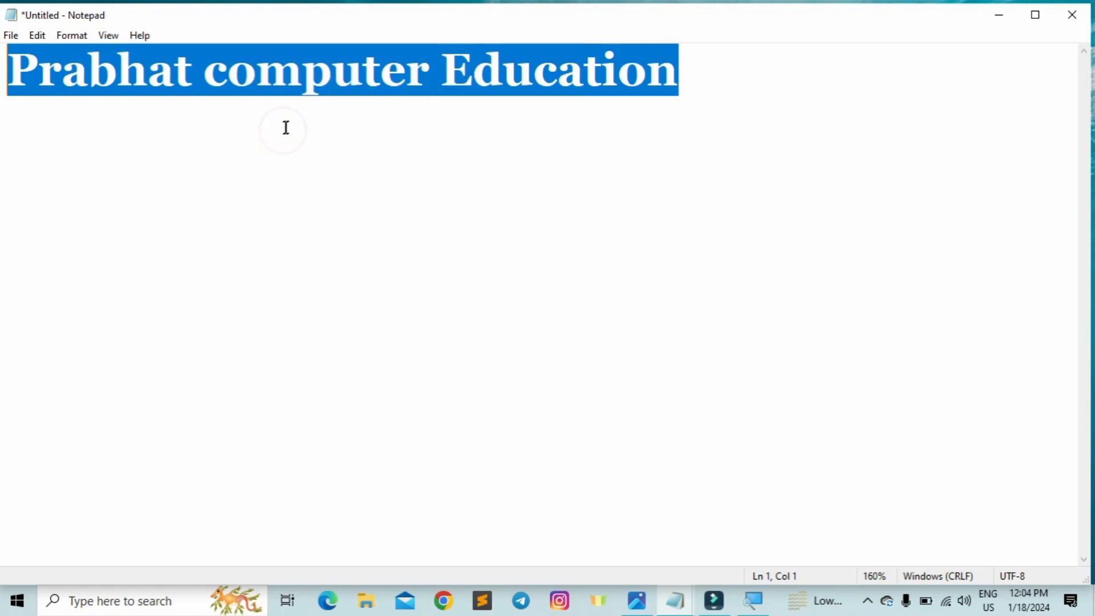
click(705, 73)
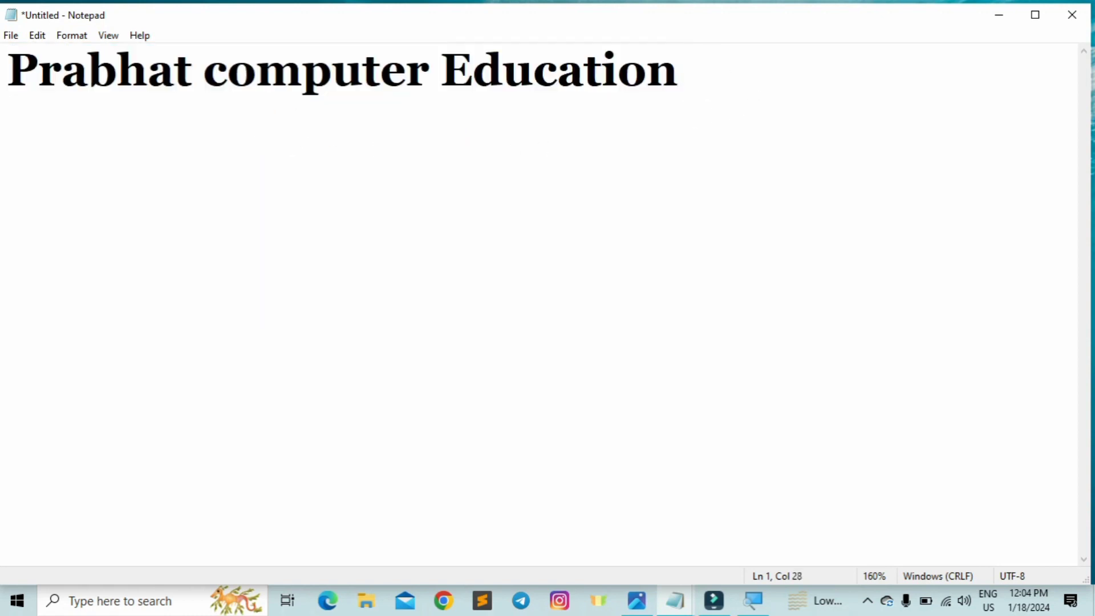
Paste the copied line repeatedly so the text wraps across eight lines, checking each line end
key(ctrl+v)
key(ctrl+v)
key(ctrl+v)
key(ctrl+v)
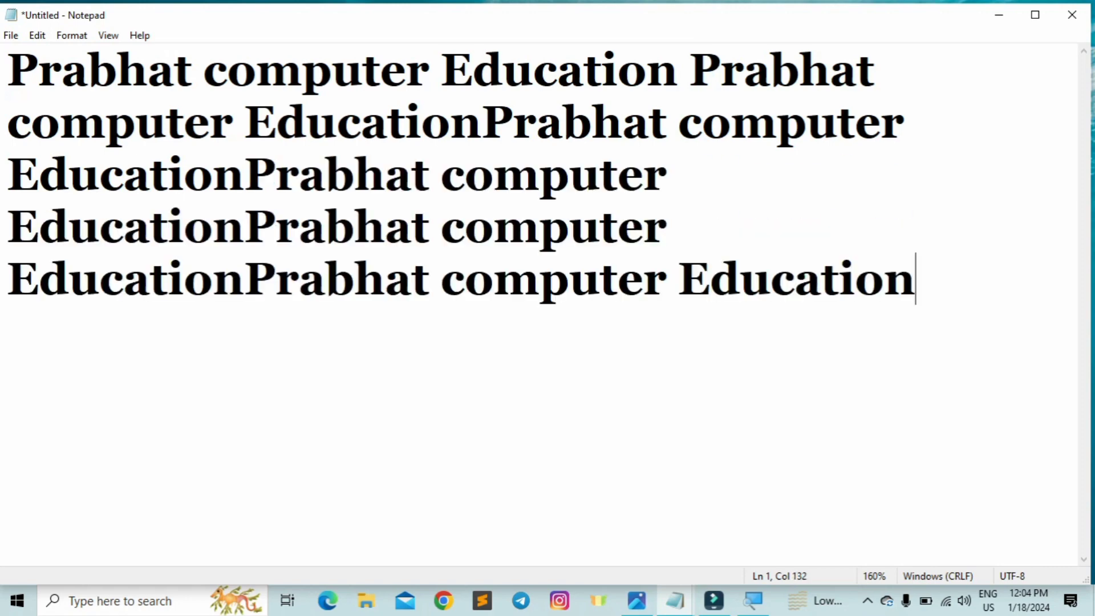
key(ctrl+v)
key(ctrl+v)
key(ctrl+v)
click(937, 69)
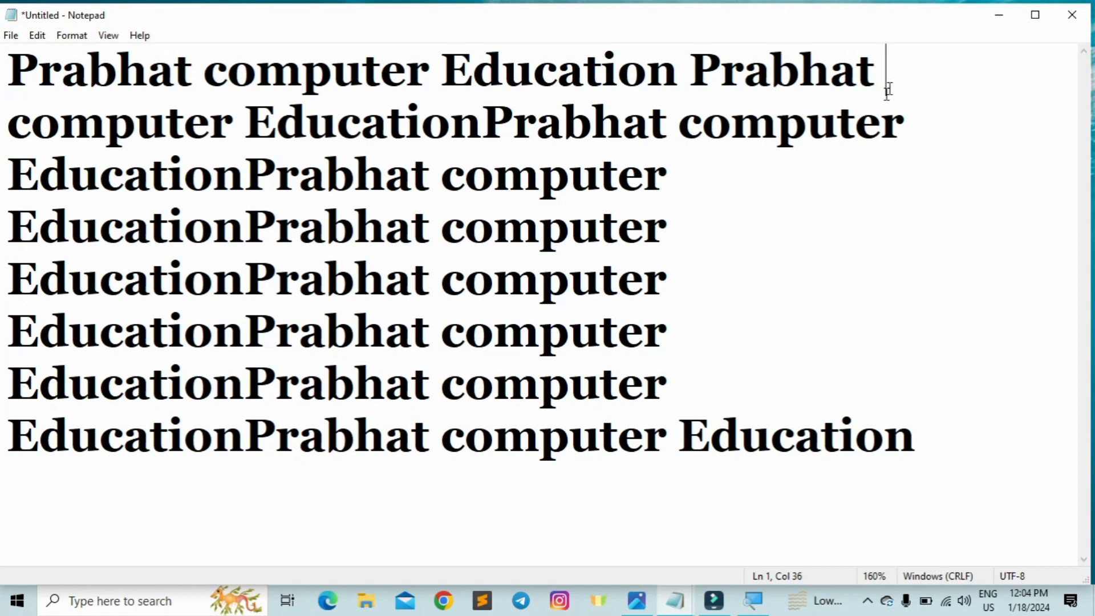
click(758, 166)
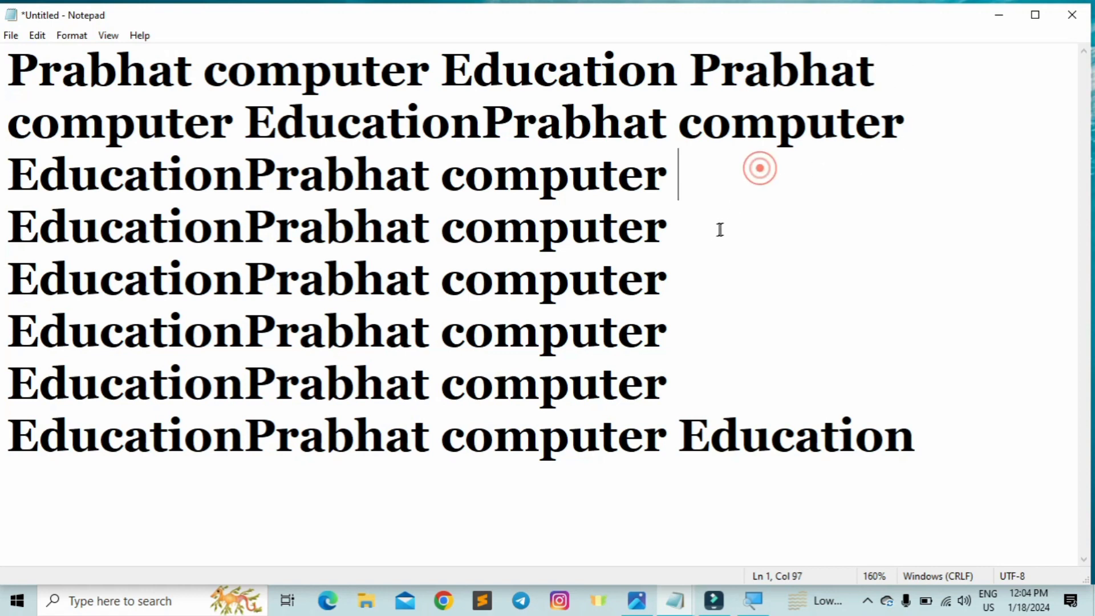
click(690, 297)
click(689, 337)
click(693, 403)
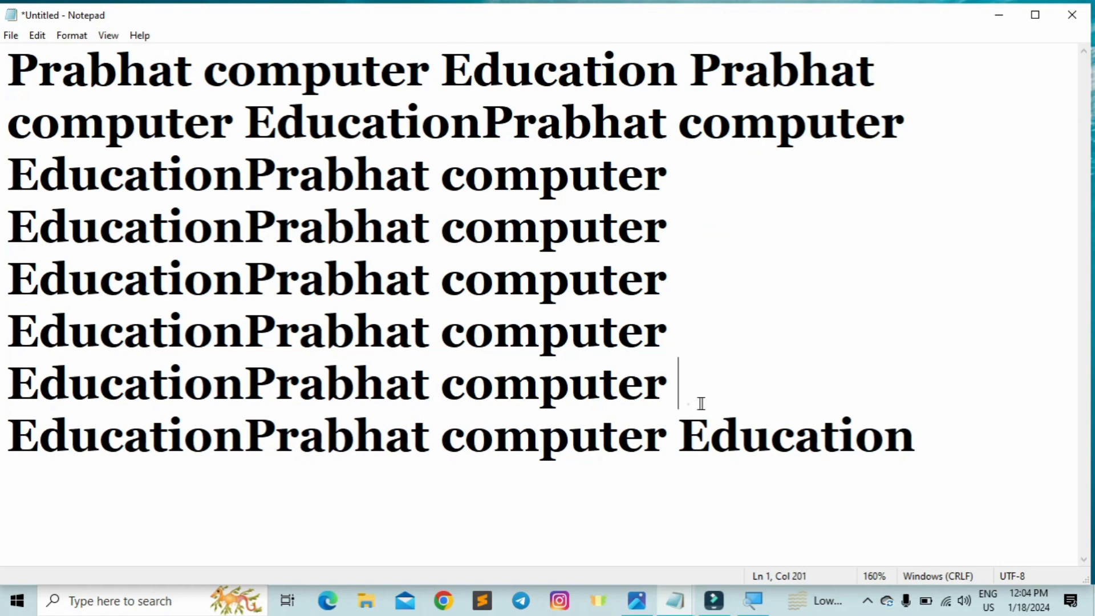
click(934, 436)
drag(679, 74, 2, 51)
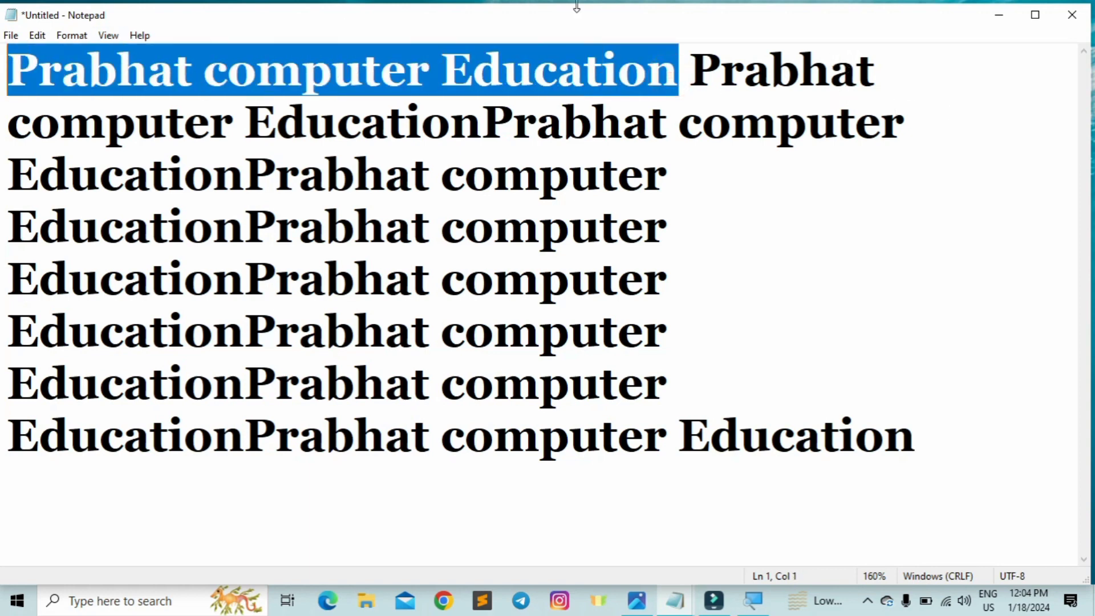
click(885, 76)
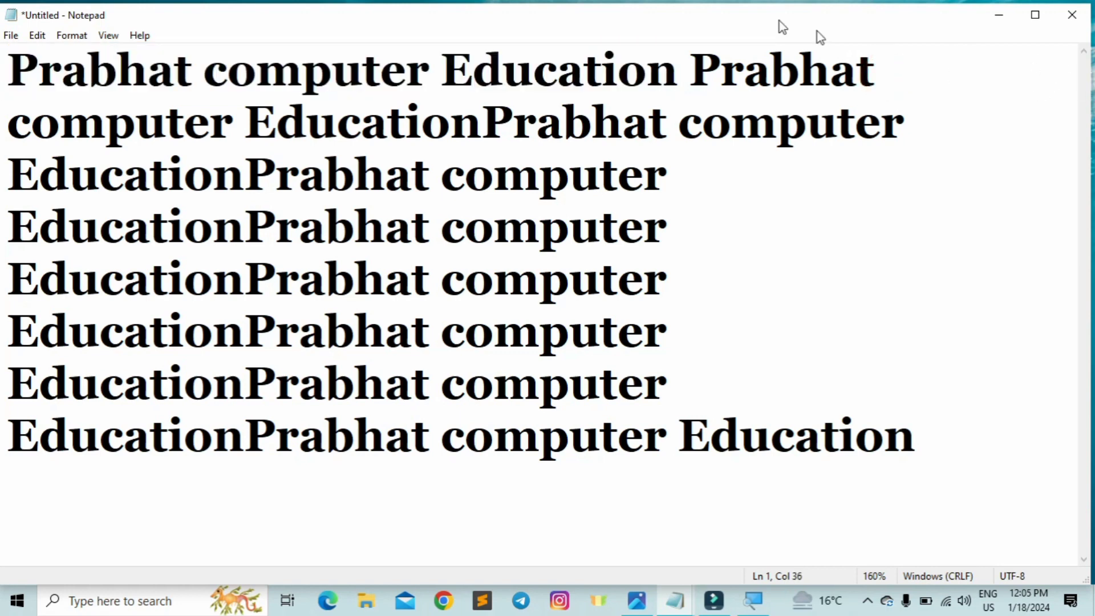
click(66, 36)
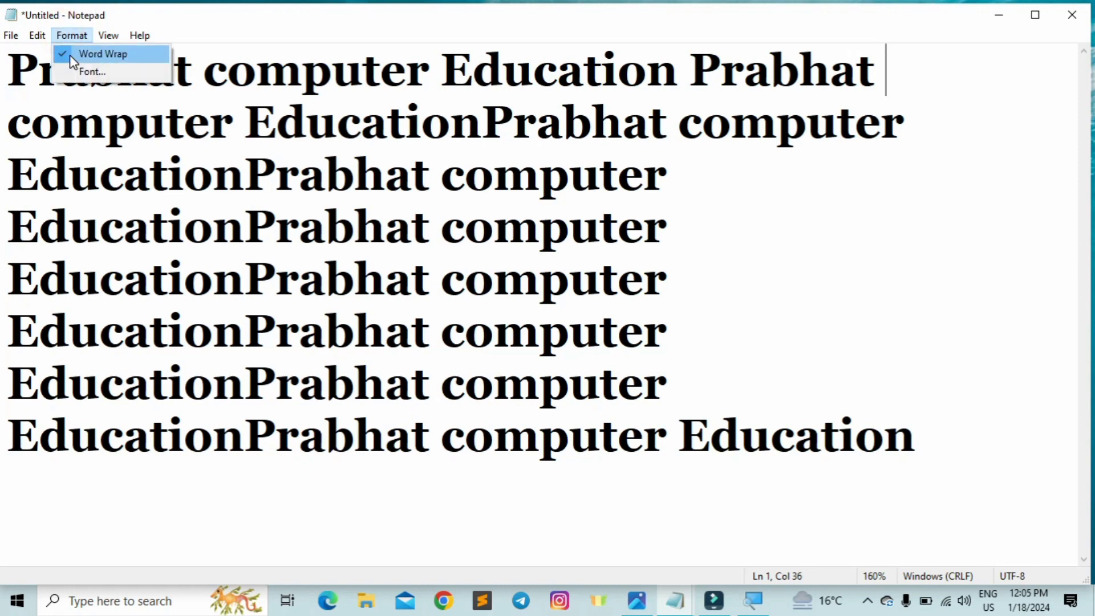
click(69, 54)
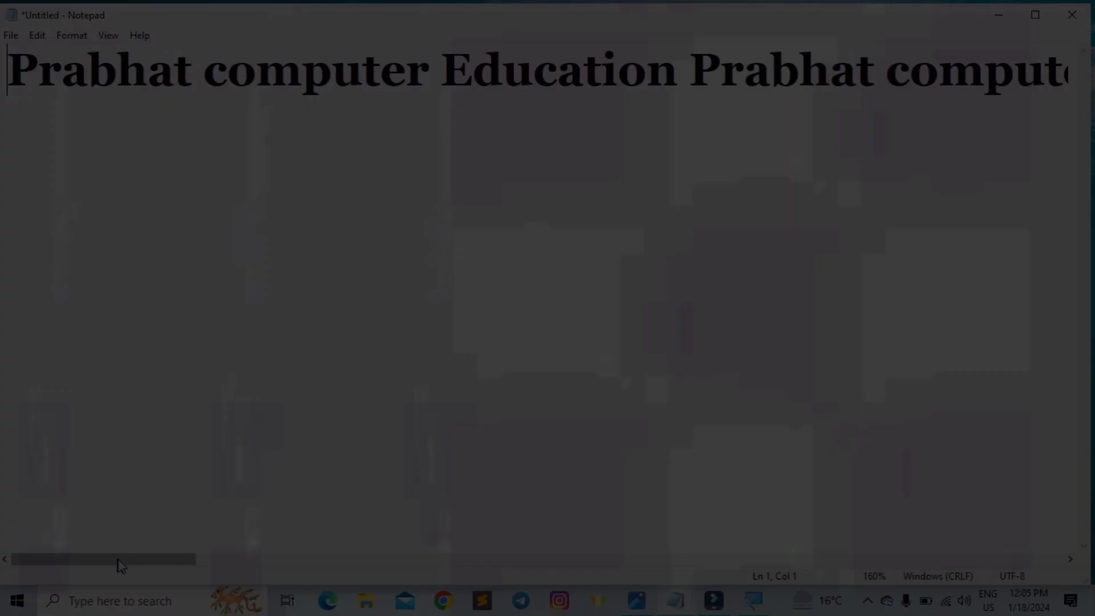
mouse_move(122, 566)
mouse_down()
mouse_move(777, 584)
mouse_move(997, 562)
mouse_move(550, 567)
mouse_move(281, 550)
mouse_move(122, 562)
mouse_up()
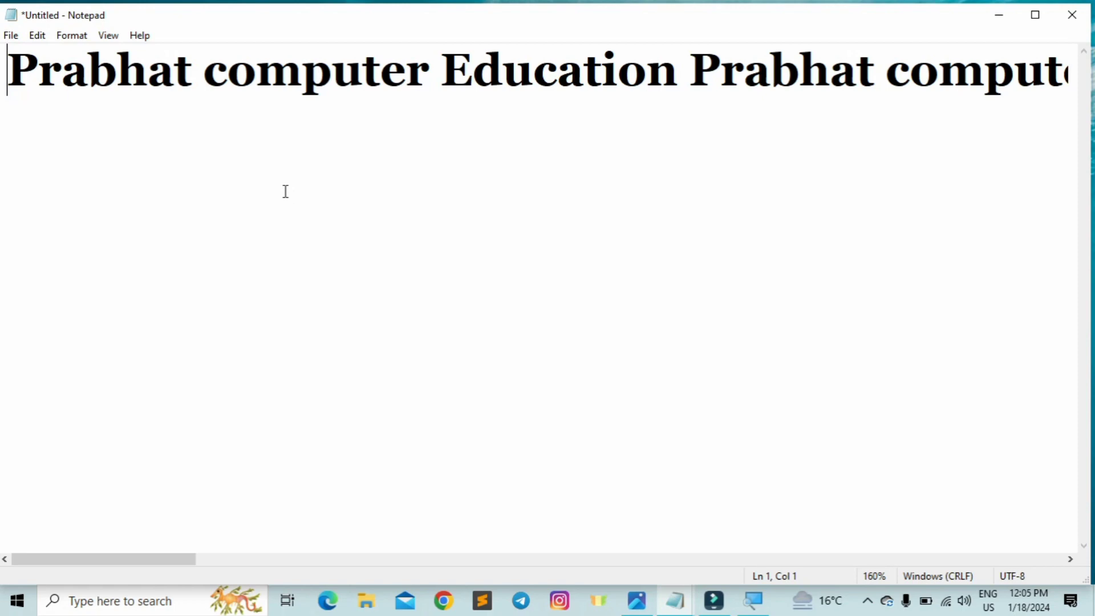
click(59, 33)
click(63, 55)
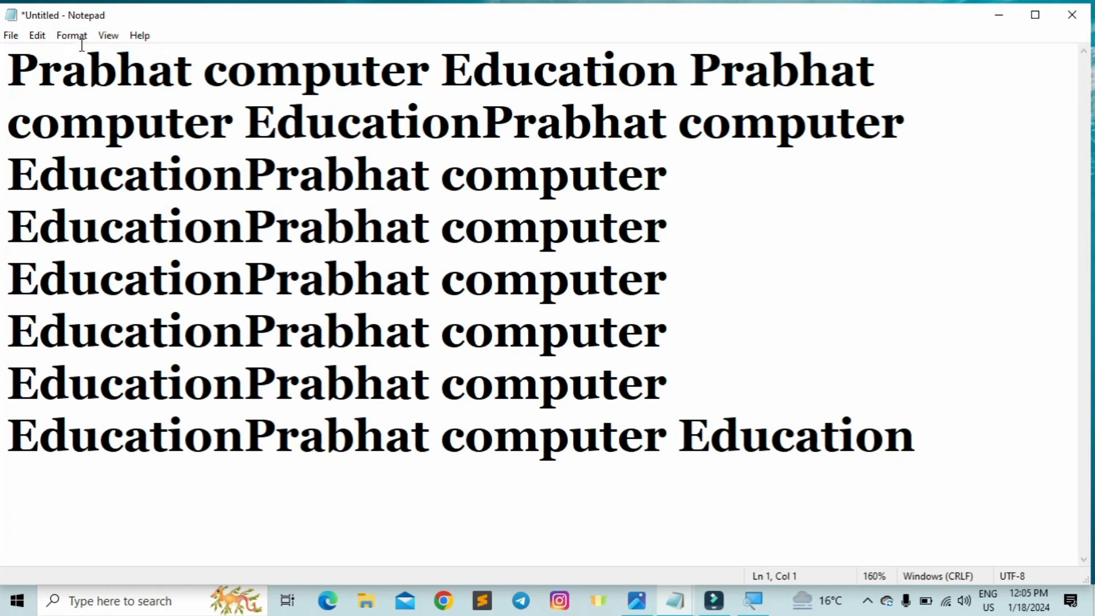
Turn off Word Wrap so the repeated text runs on one line
click(74, 33)
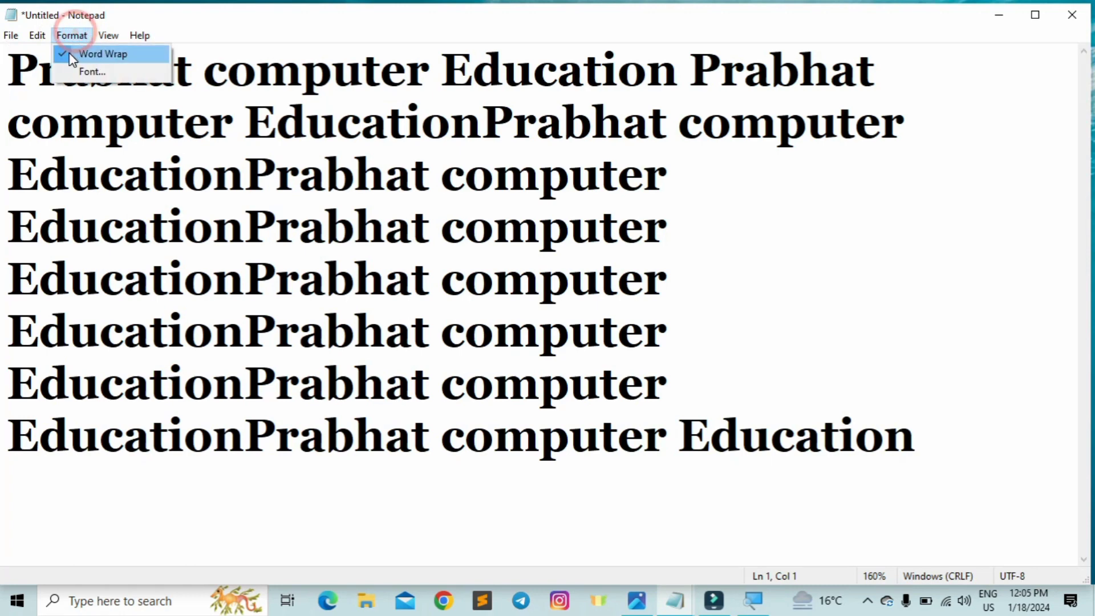
click(72, 54)
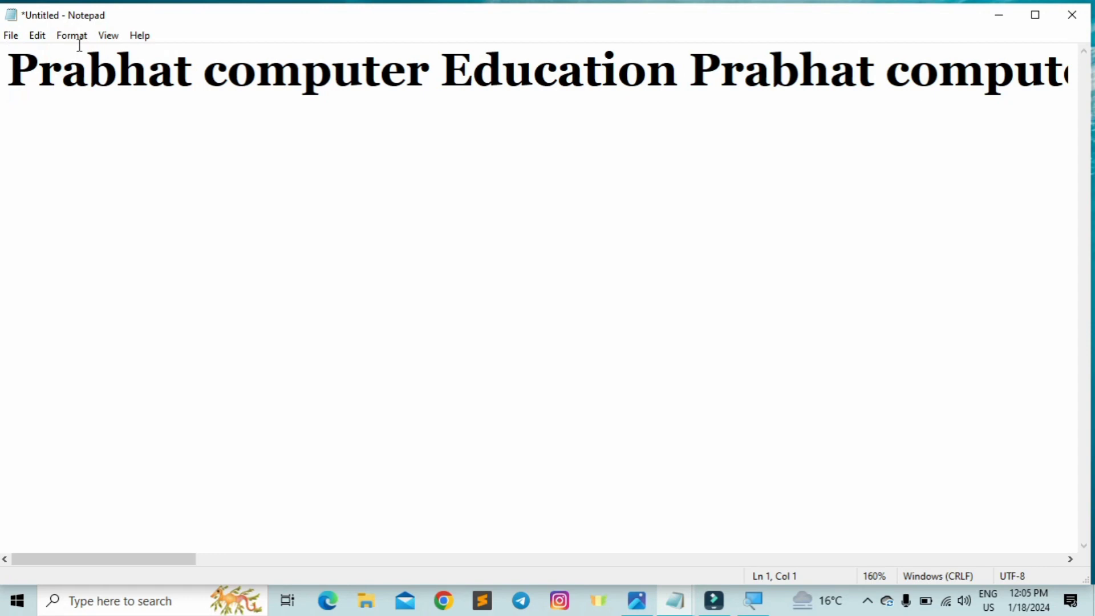
click(72, 35)
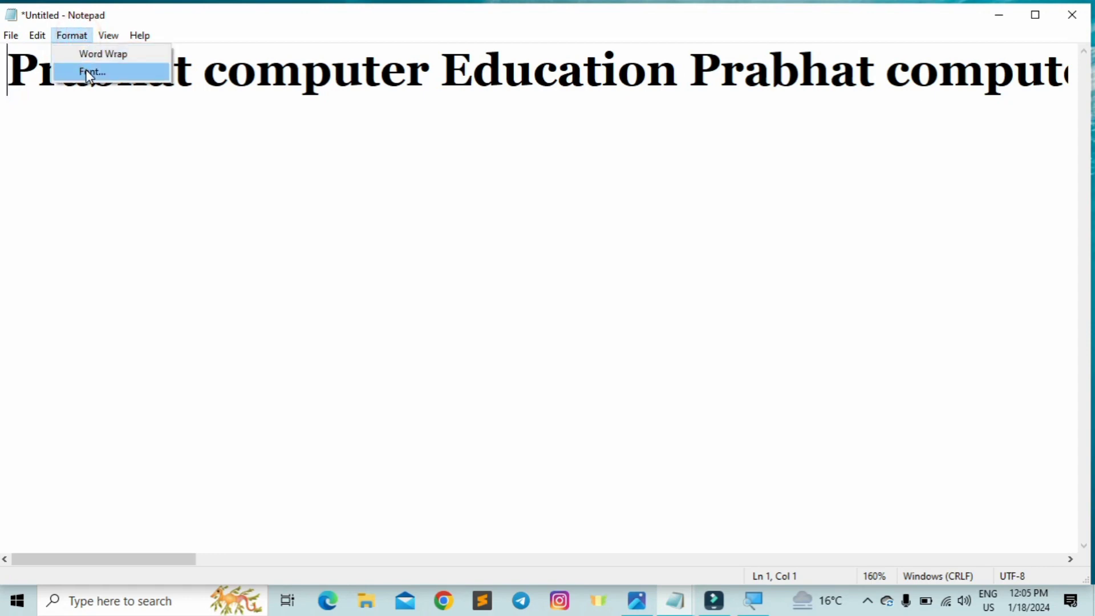
click(171, 94)
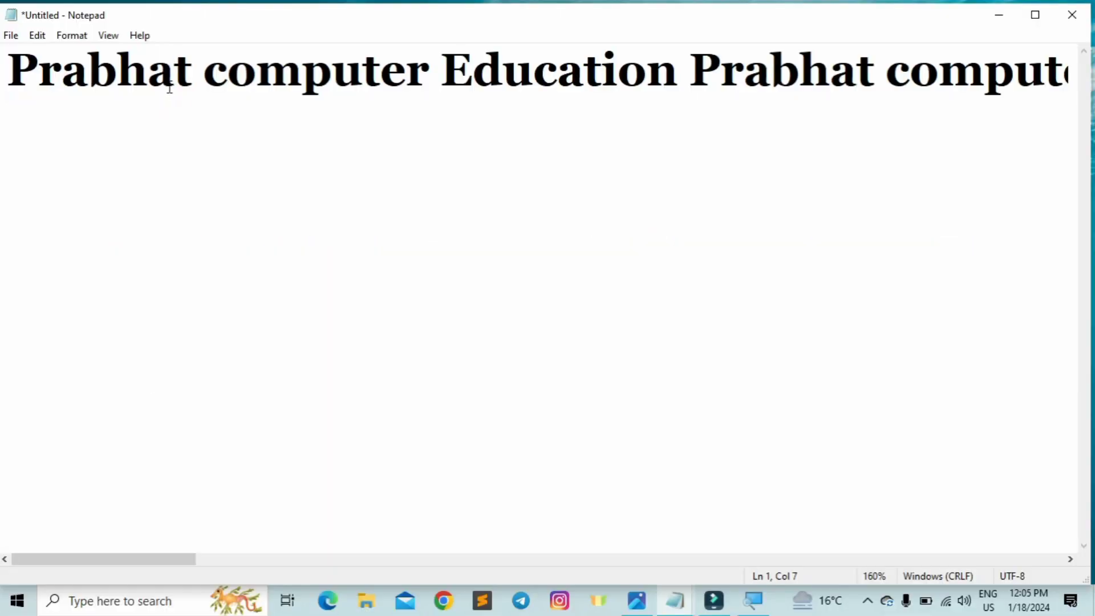
Delete the repeated copies following the first 'Prabhat computer Education'
click(690, 76)
double_click(690, 76)
key(ctrl+shift+Right)
key(ctrl+shift+Right)
key(ctrl+shift+Right)
key(ctrl+shift+Right)
key(ctrl+shift+Right)
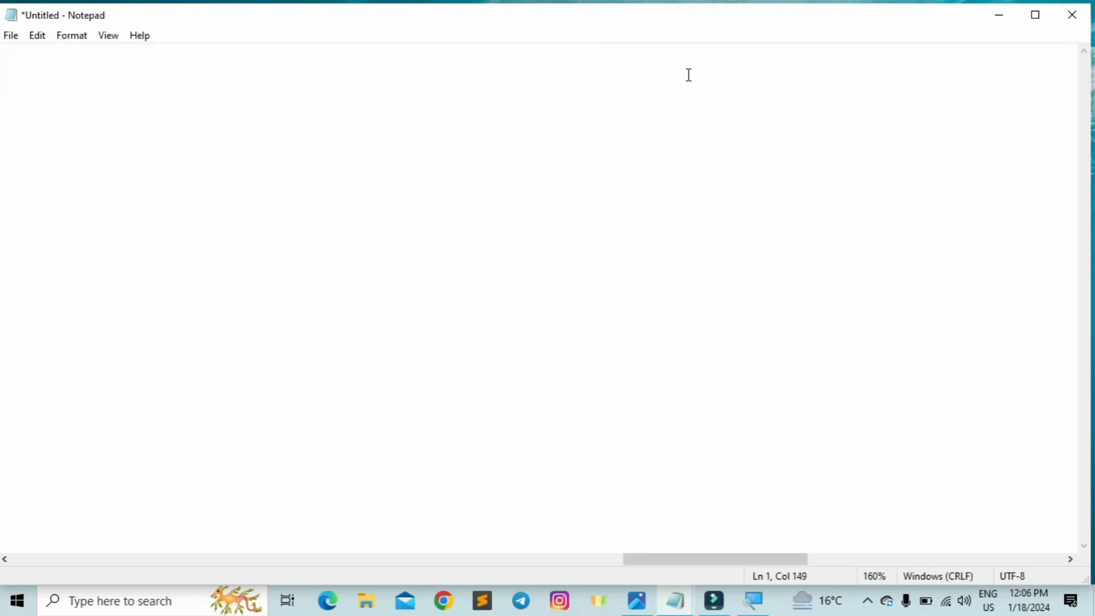
key(ctrl+shift+Right)
key(ctrl+shift+Right)
key(ctrl+shift+Right)
key(Delete)
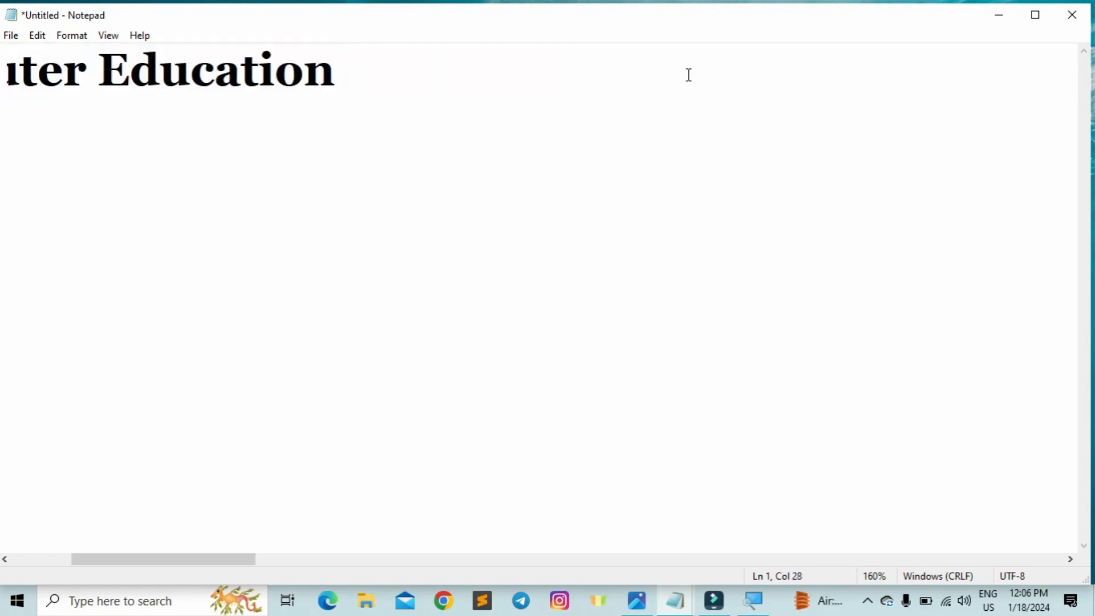
drag(243, 558, 104, 551)
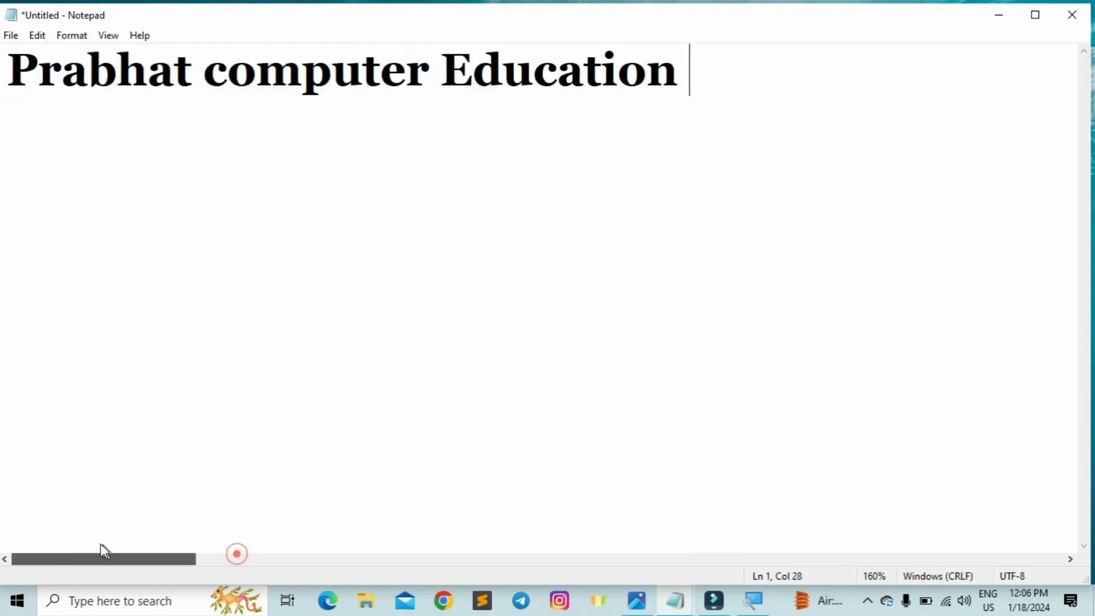
mouse_move(694, 63)
mouse_down()
mouse_move(413, 91)
mouse_move(9, 108)
mouse_up()
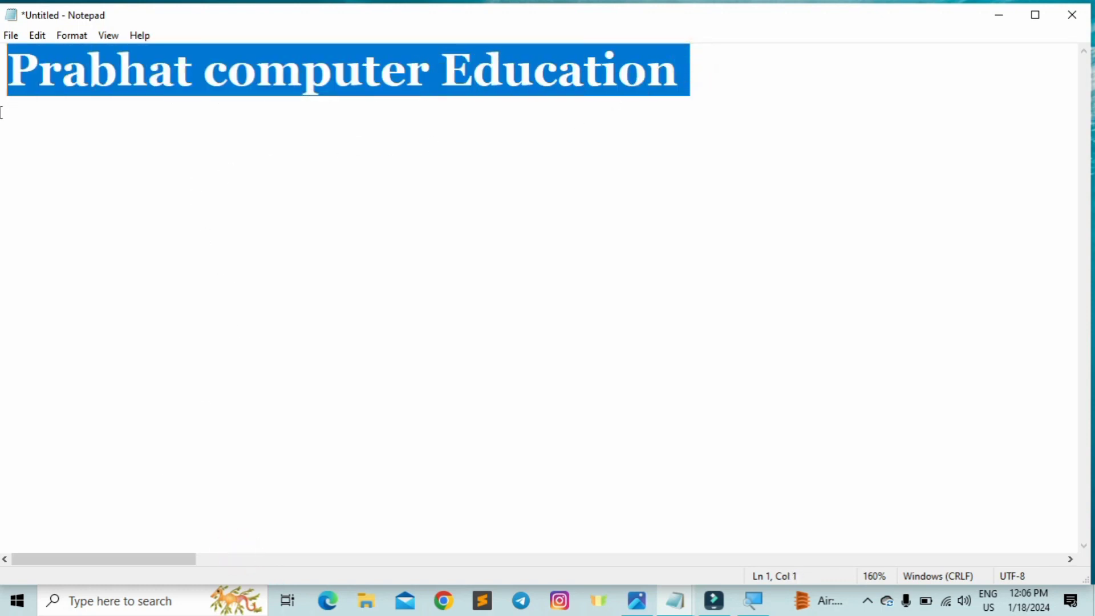
click(671, 69)
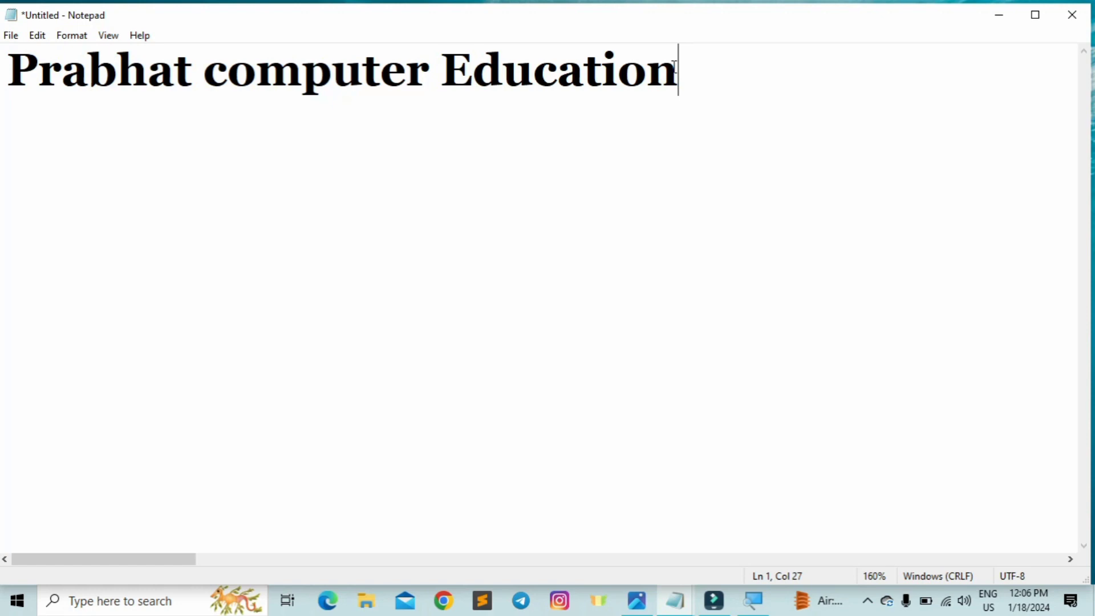
click(122, 139)
In the Font dialog, choose the Magneto font with Bold Oblique style
click(79, 34)
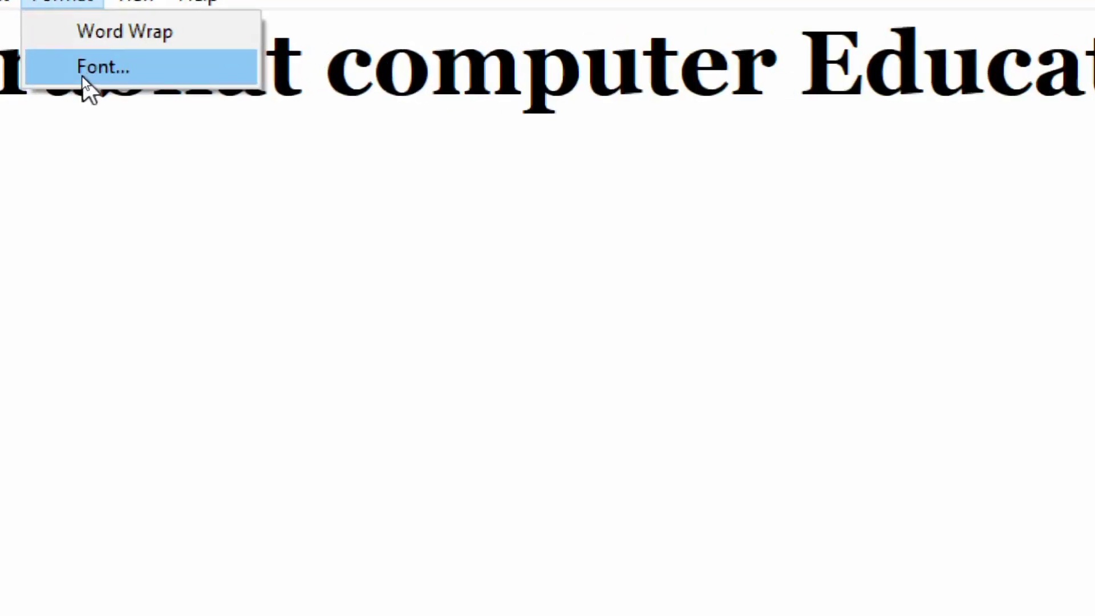
click(82, 77)
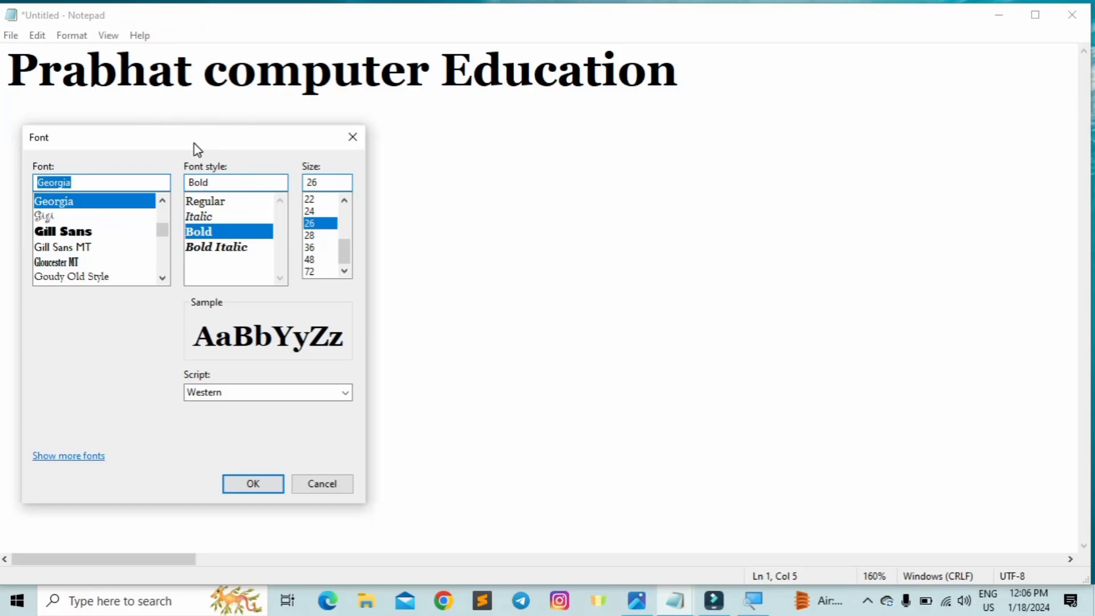
click(194, 144)
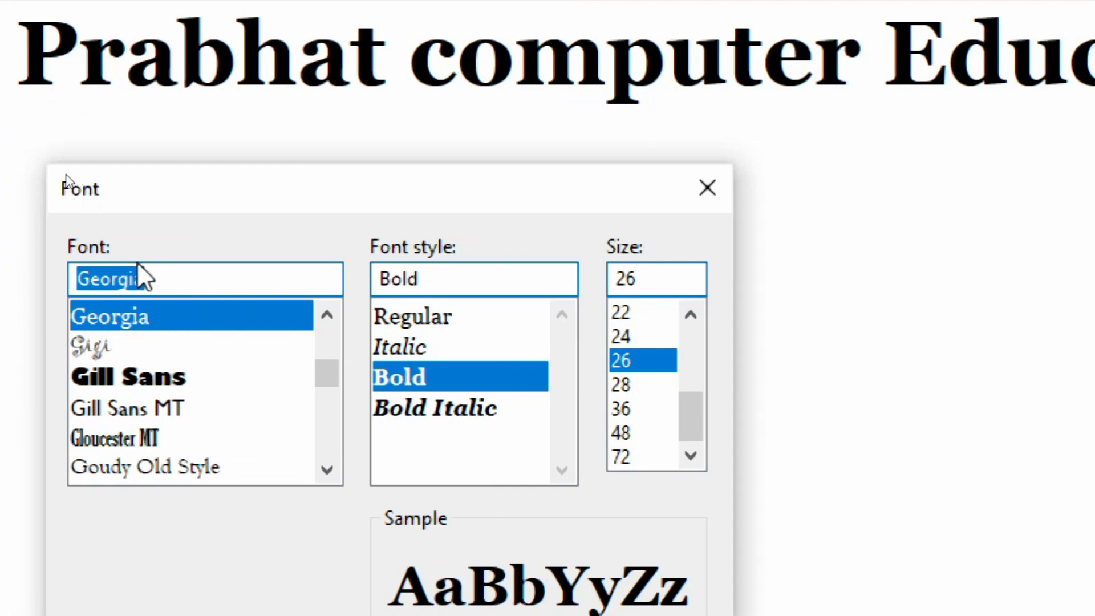
scroll(225, 417, down, 2)
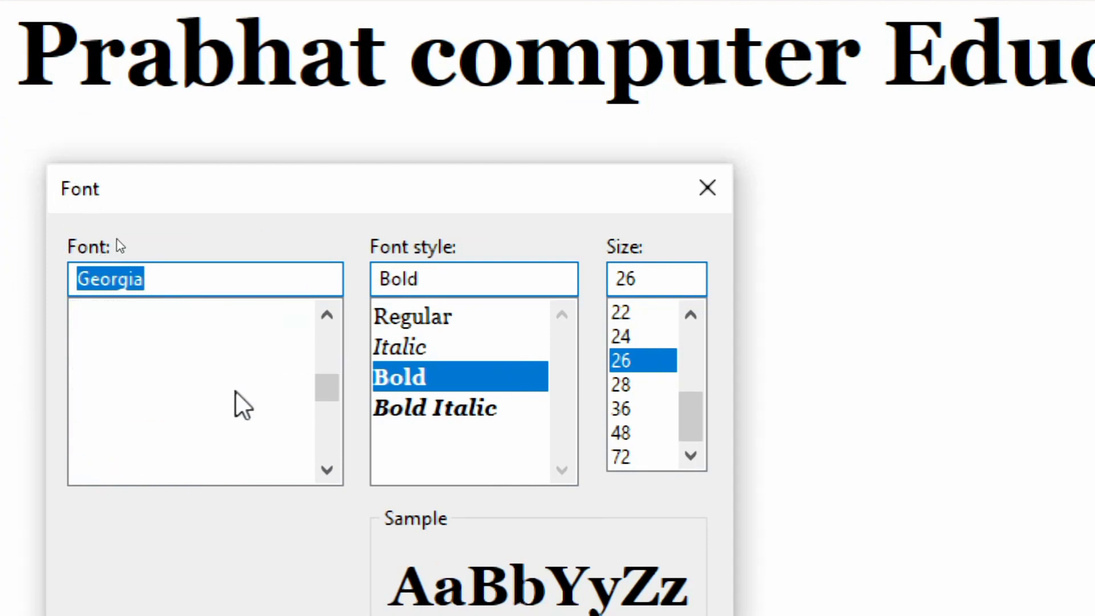
scroll(235, 392, down, 4)
scroll(171, 379, down, 1)
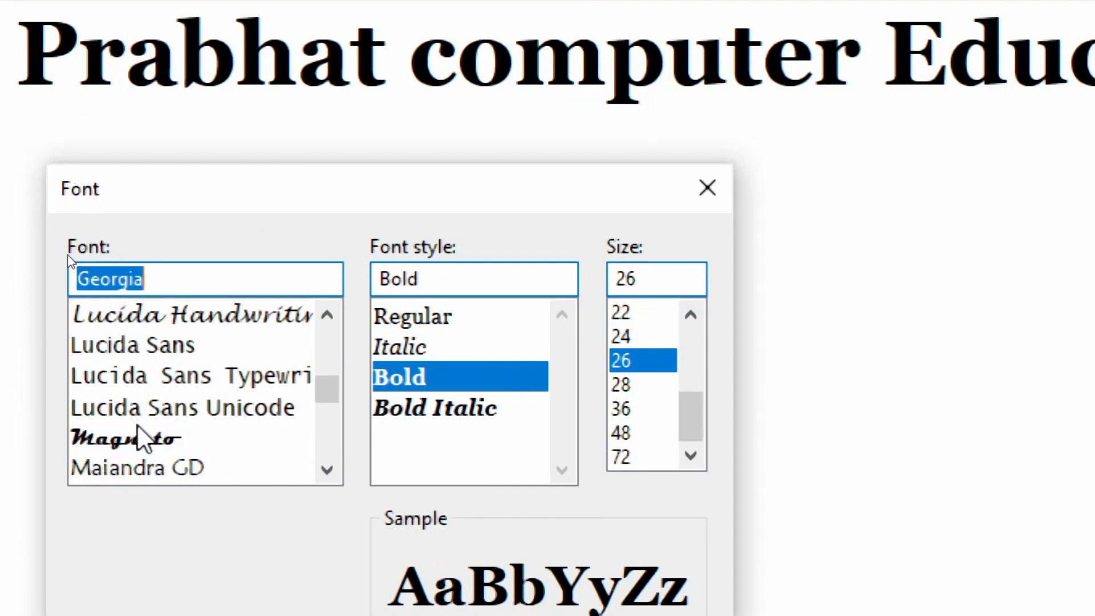
click(142, 438)
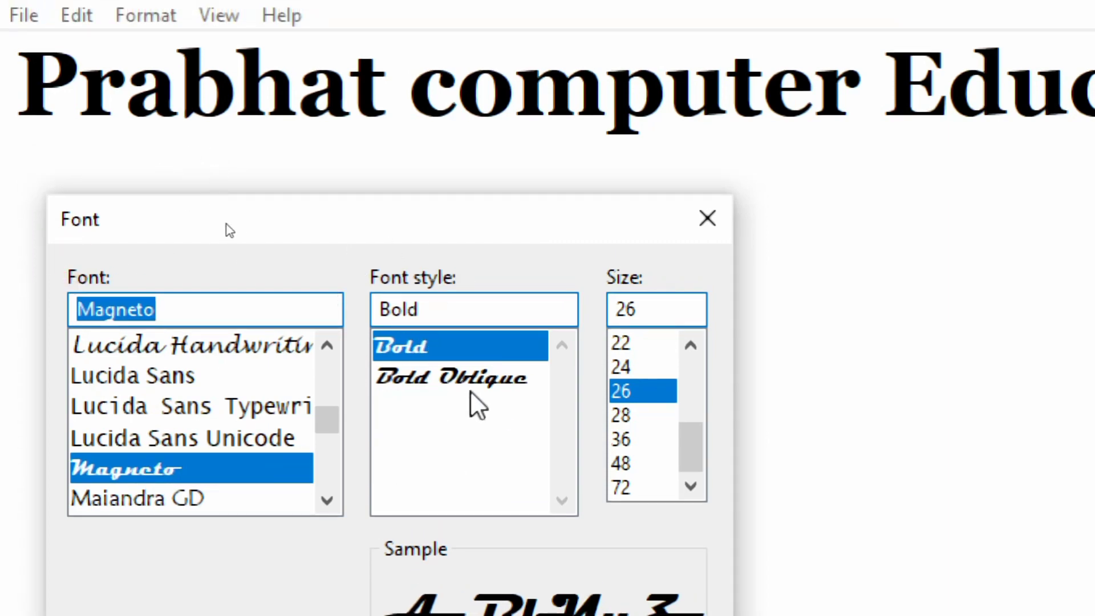
key(Tab)
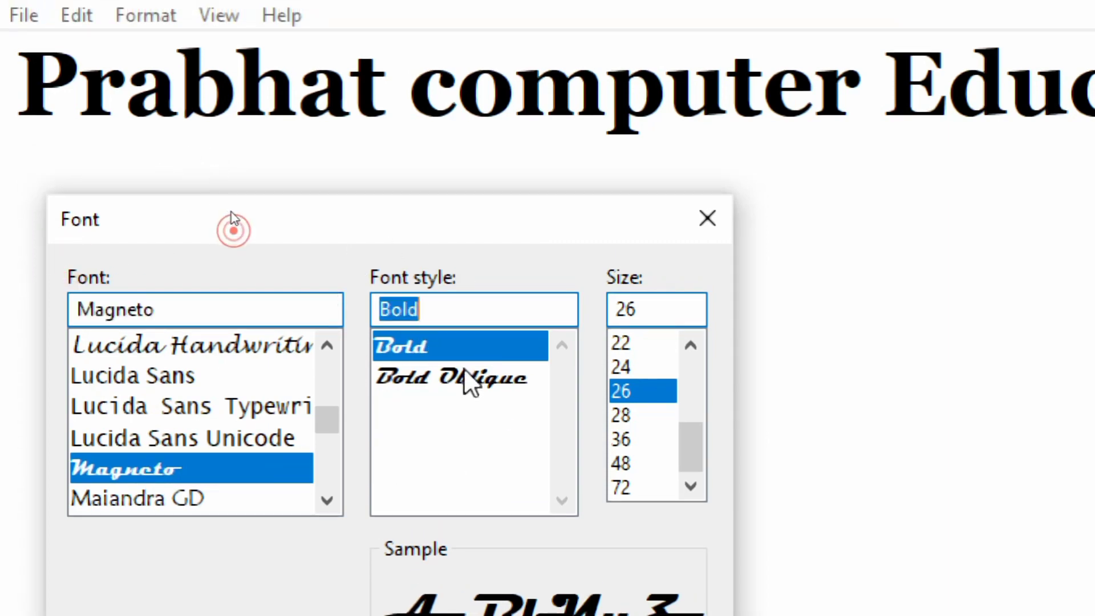
click(465, 373)
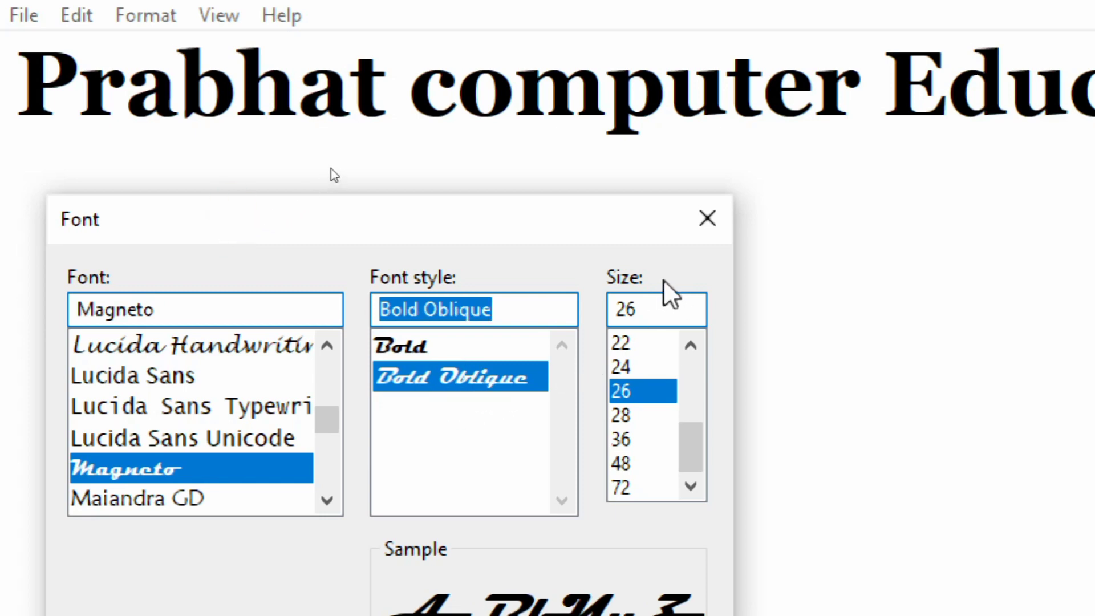
Set the size to 18 and apply Magneto Bold Oblique 18
drag(308, 214, 317, 136)
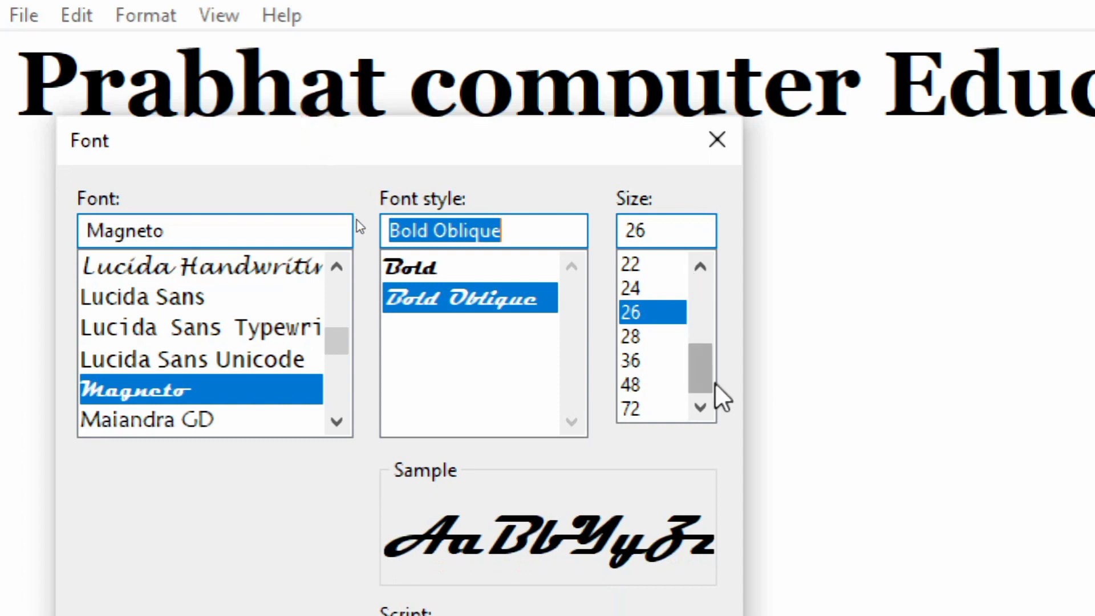
drag(699, 379, 692, 318)
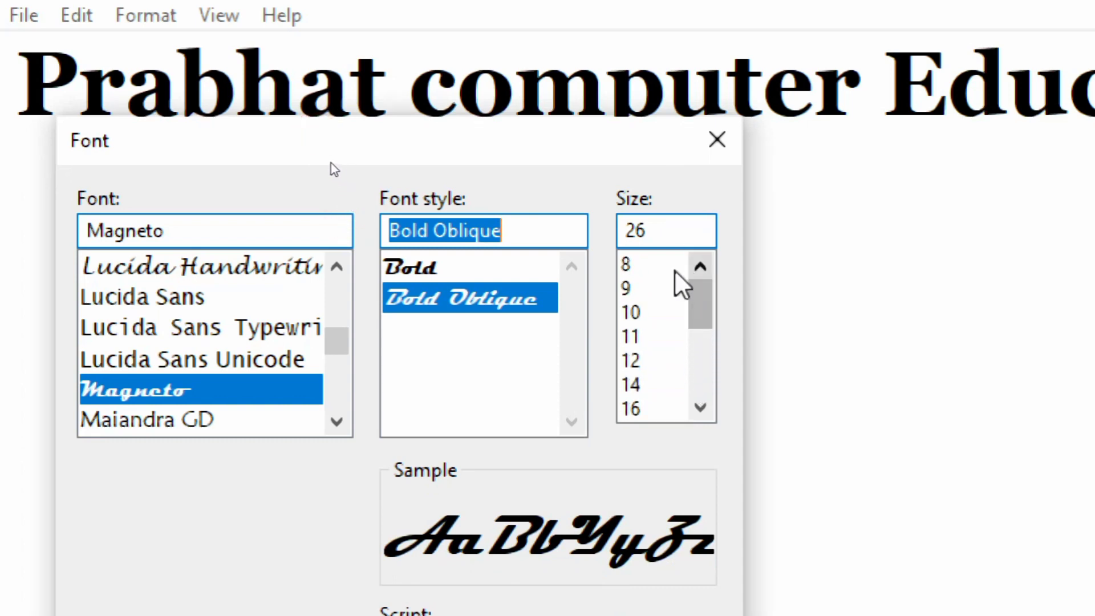
click(627, 264)
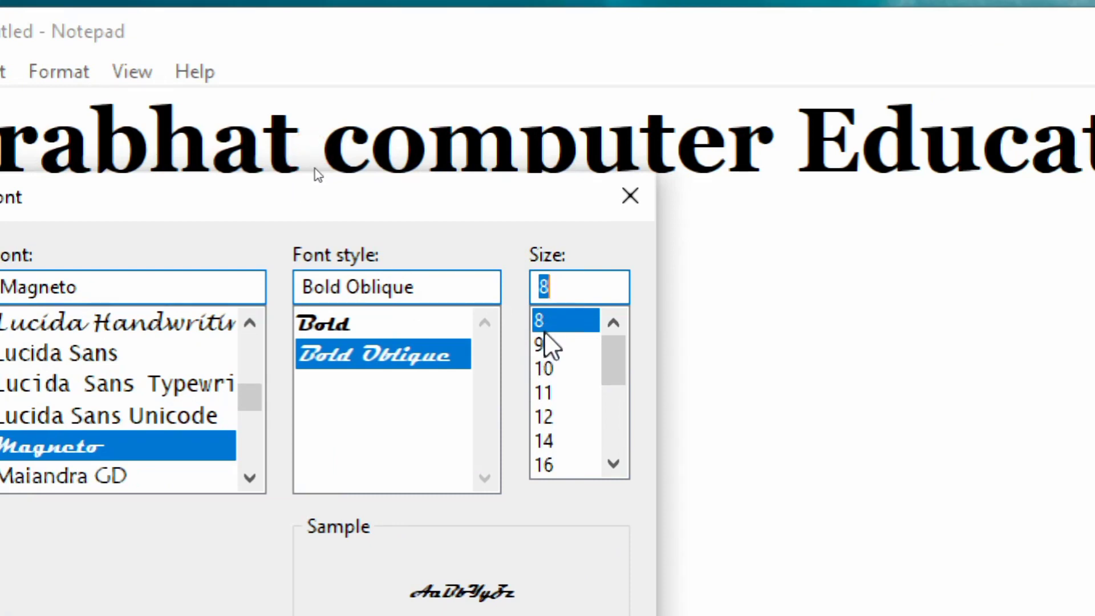
drag(616, 376, 615, 464)
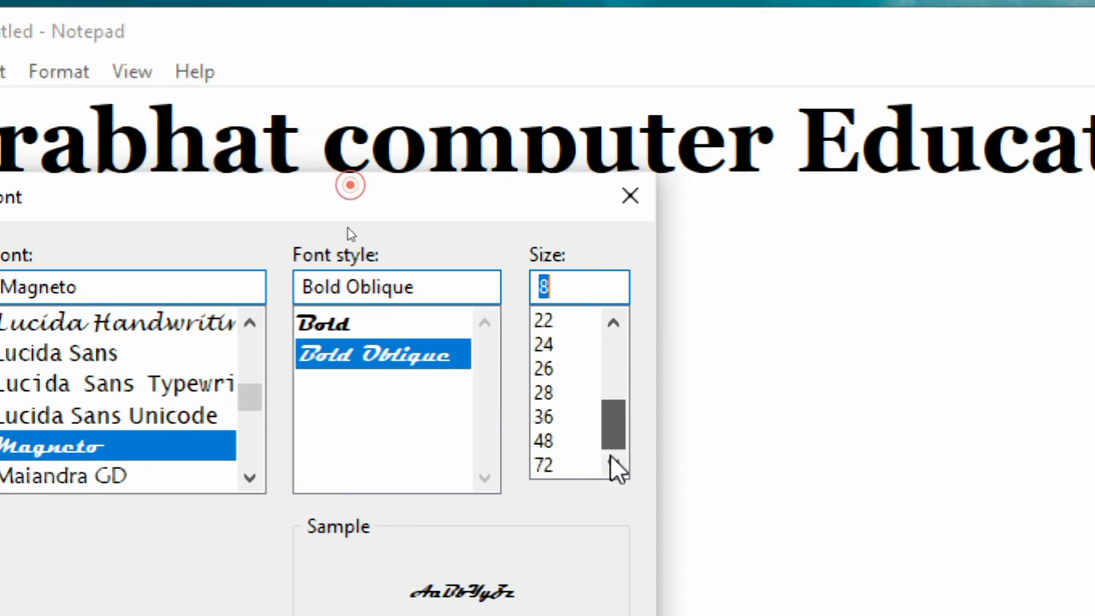
click(562, 467)
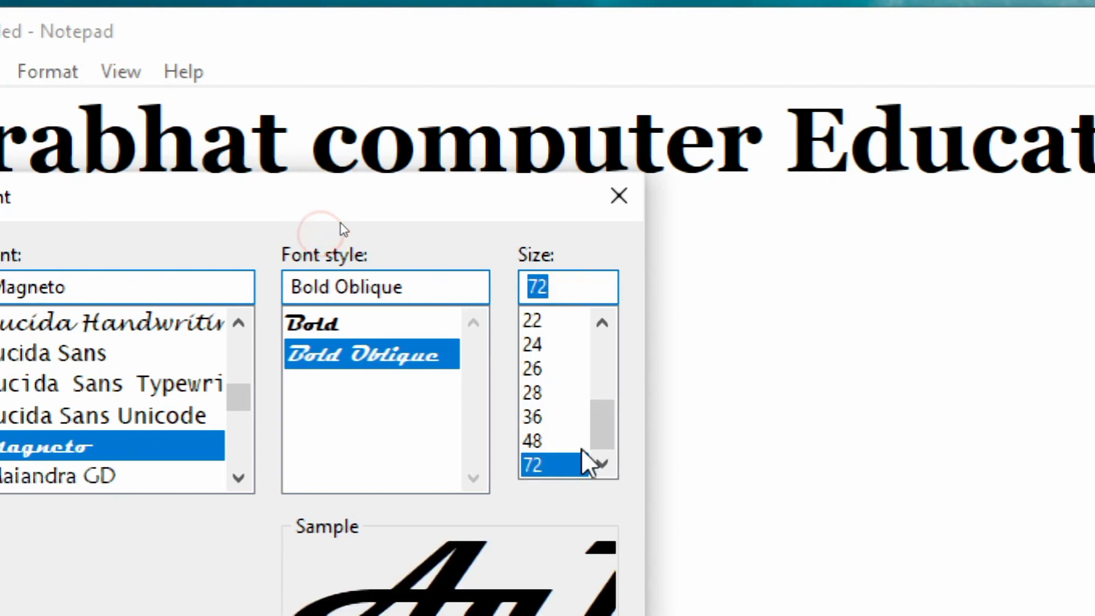
mouse_move(602, 442)
mouse_down()
mouse_move(599, 359)
mouse_move(615, 411)
mouse_up()
click(545, 322)
click(542, 393)
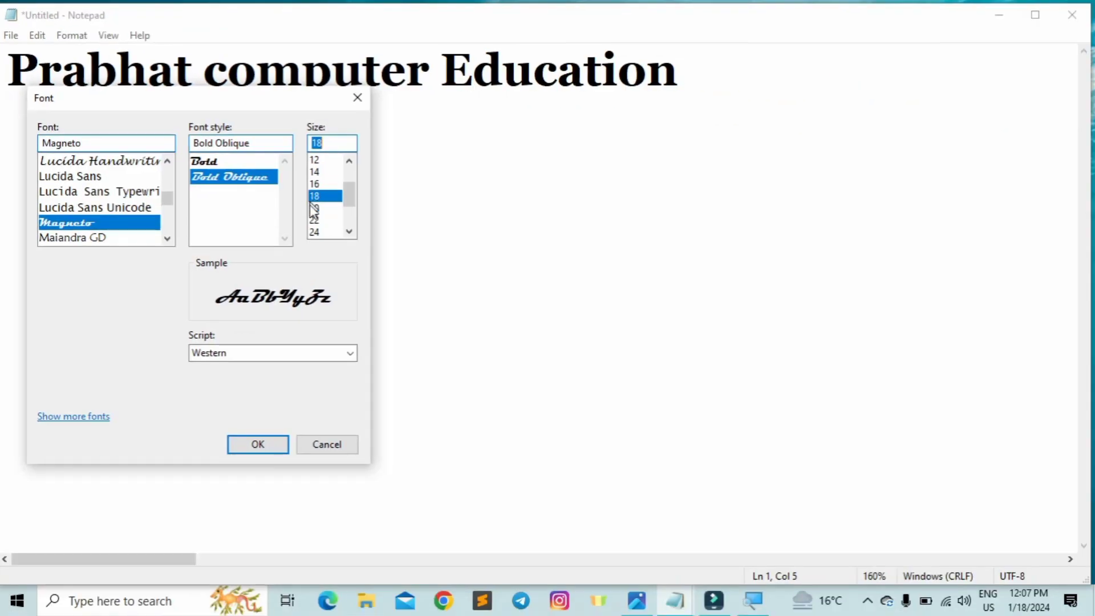
click(259, 445)
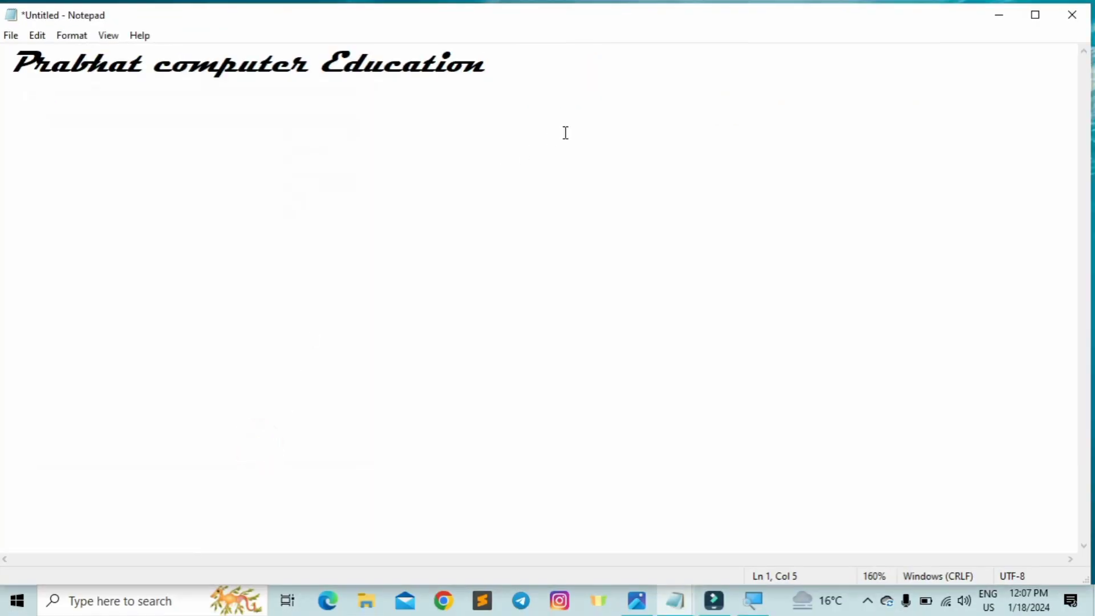
Select the title line, then close the Font dialog without changes
drag(505, 72, 2, 69)
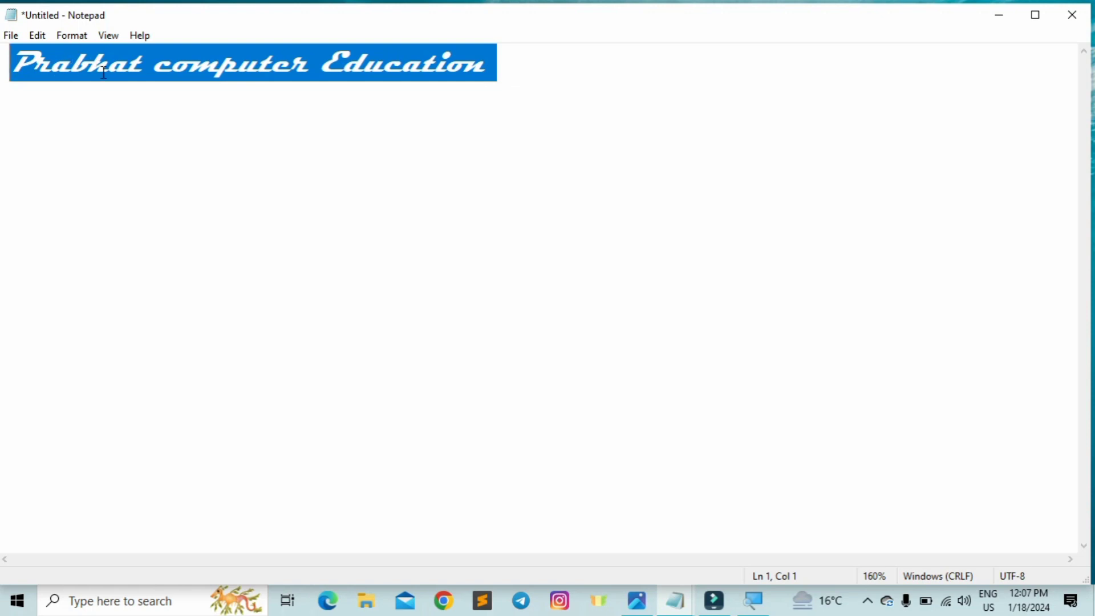
click(69, 36)
click(71, 71)
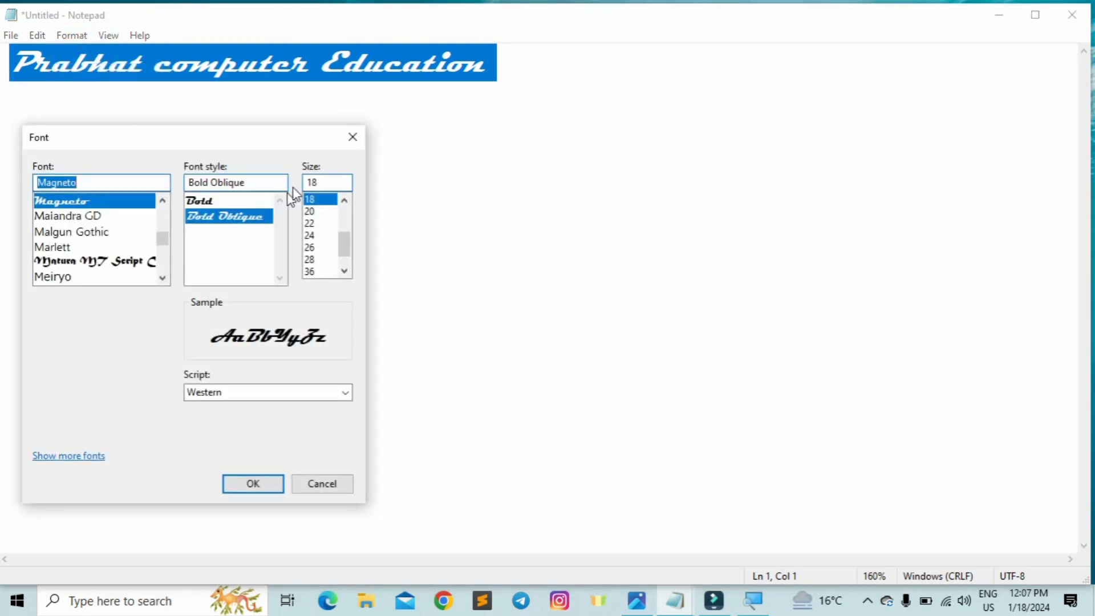
click(346, 138)
click(346, 138)
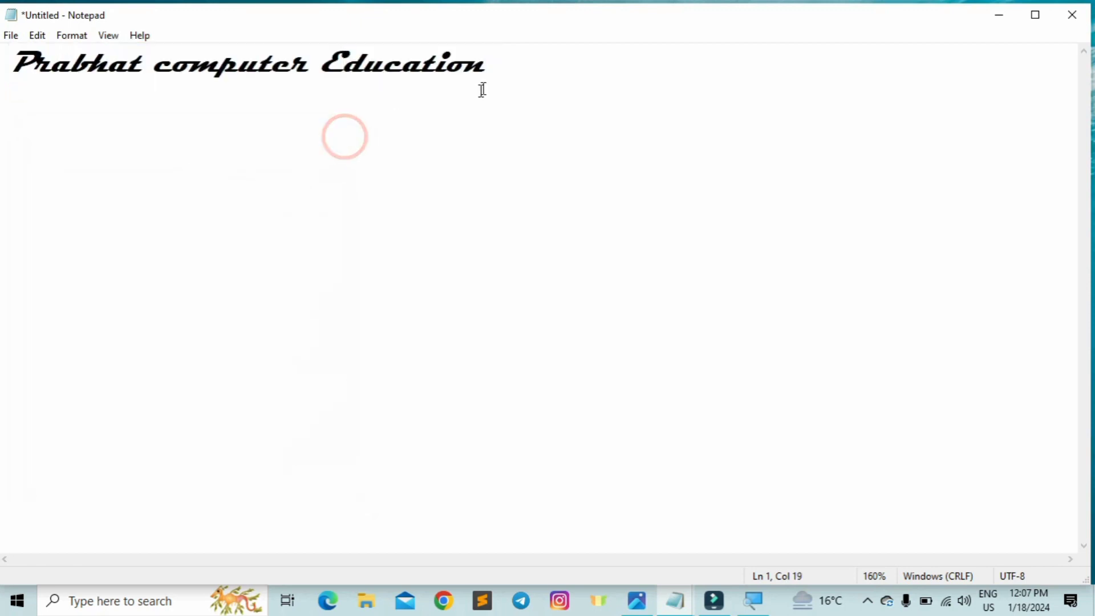
Change the font to Arial, Regular style, size 26
click(80, 34)
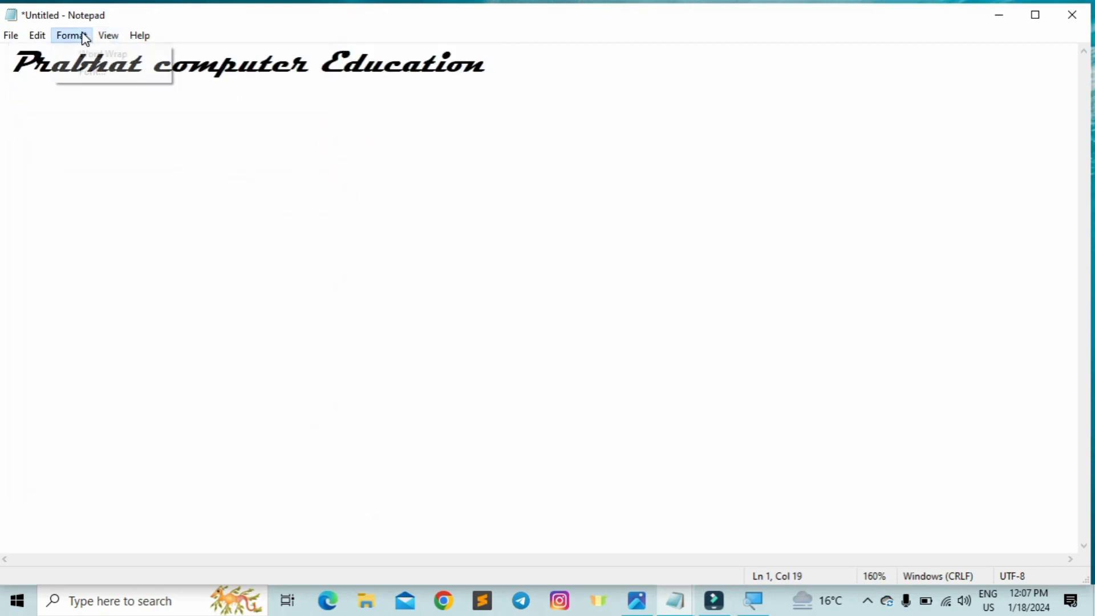
click(92, 73)
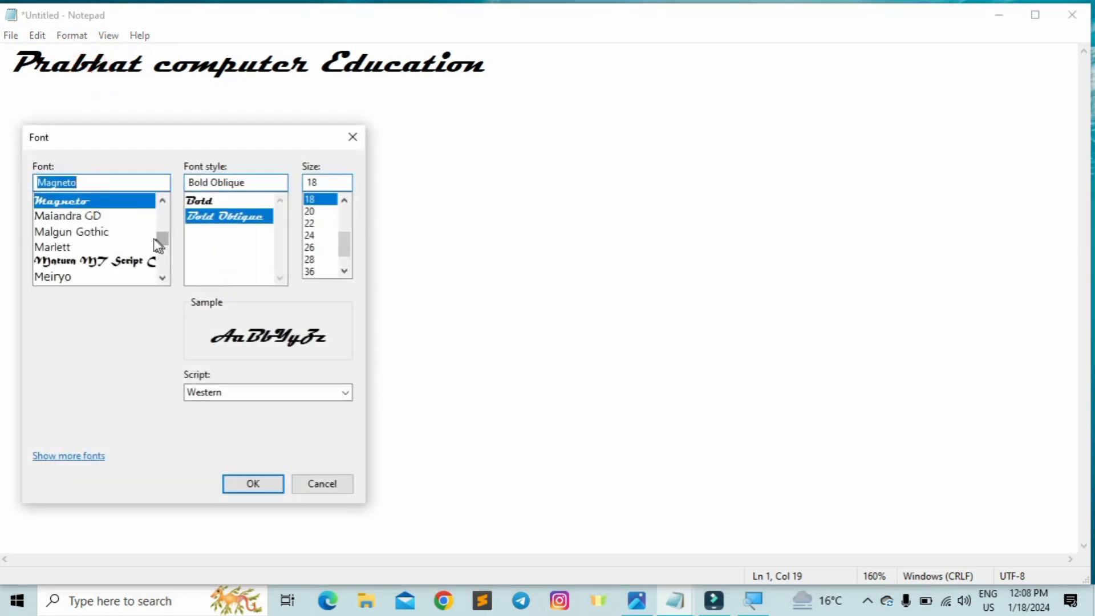
click(152, 220)
click(161, 241)
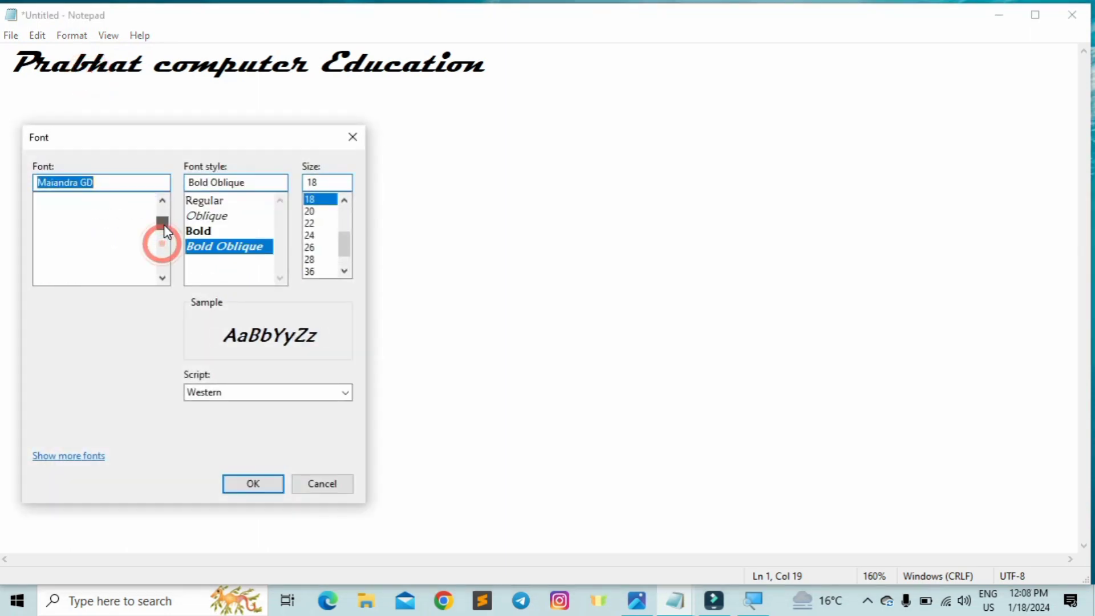
text(a)
click(69, 232)
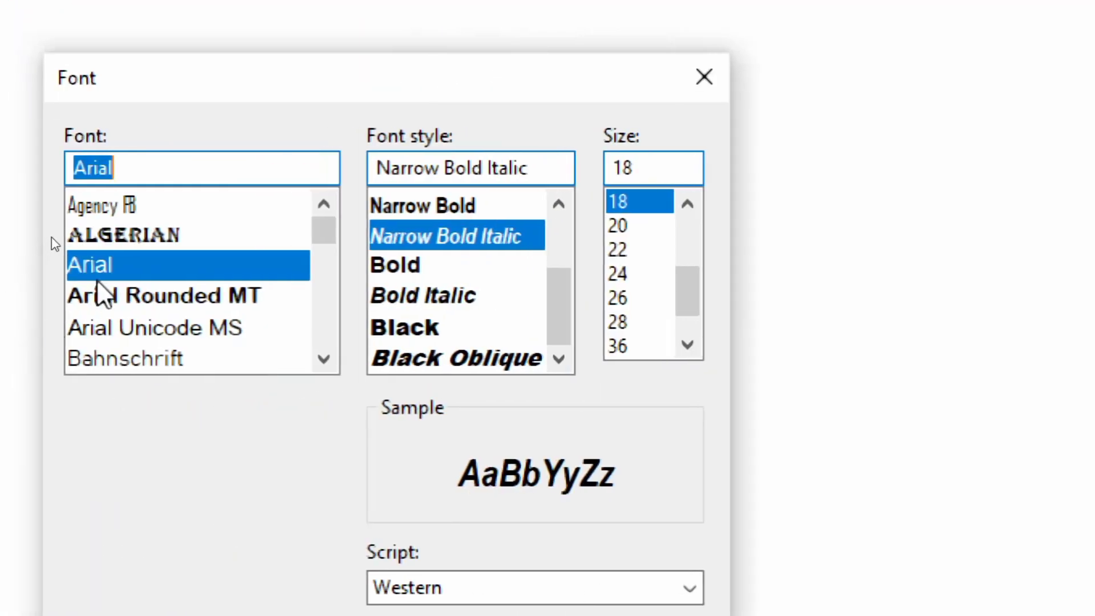
drag(573, 308, 573, 227)
click(451, 297)
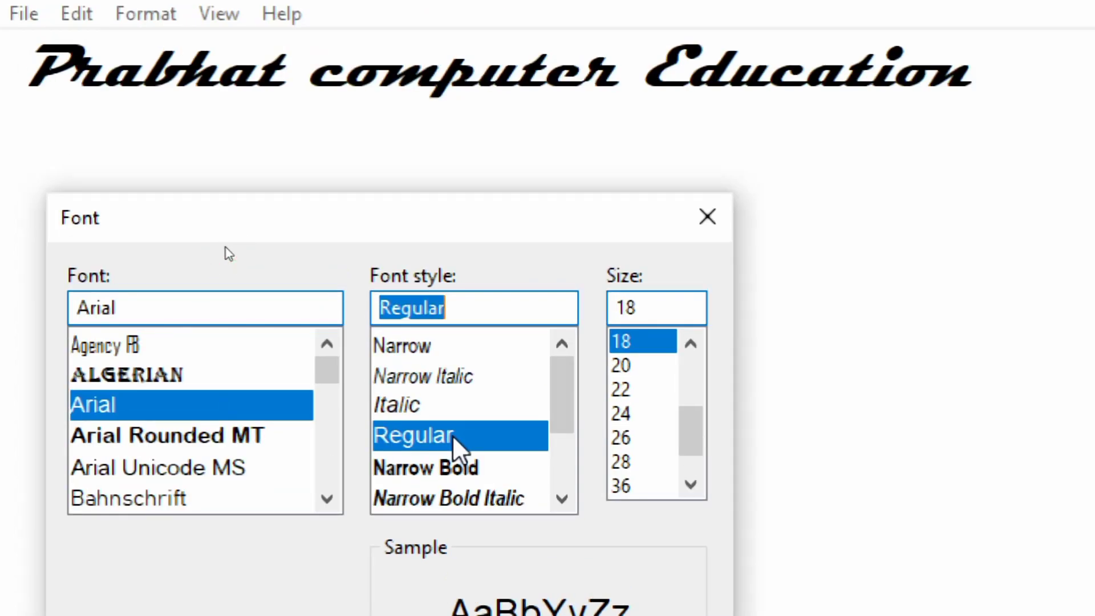
click(644, 343)
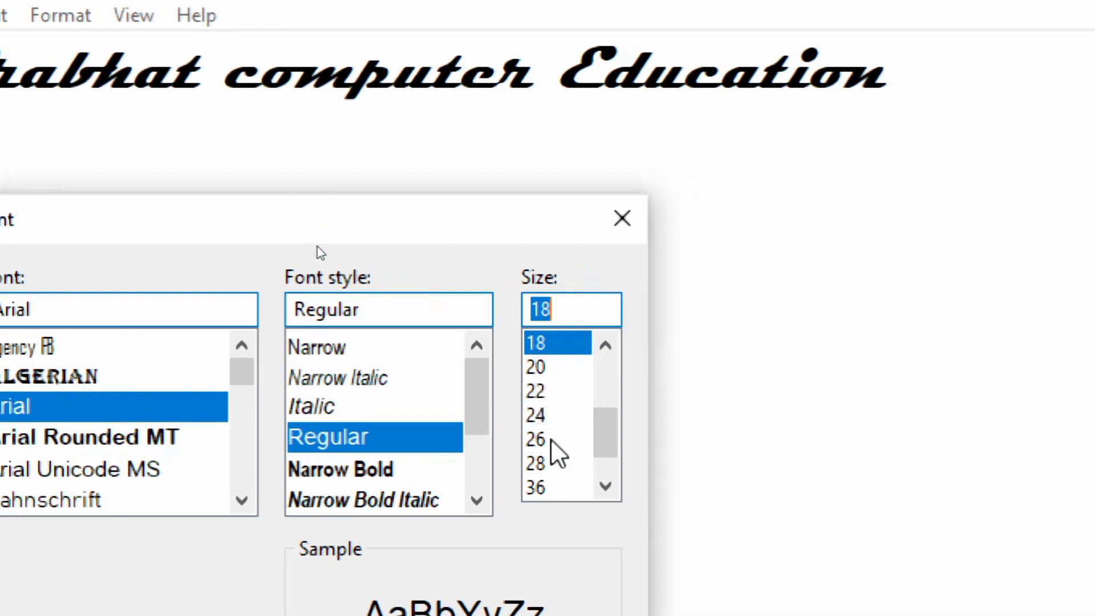
click(551, 439)
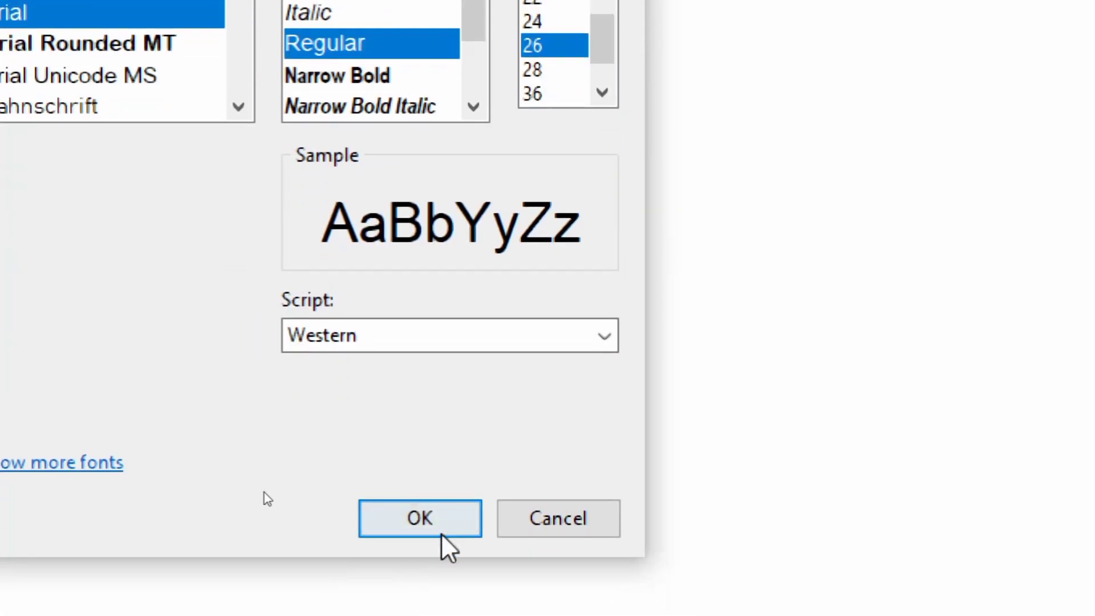
click(442, 529)
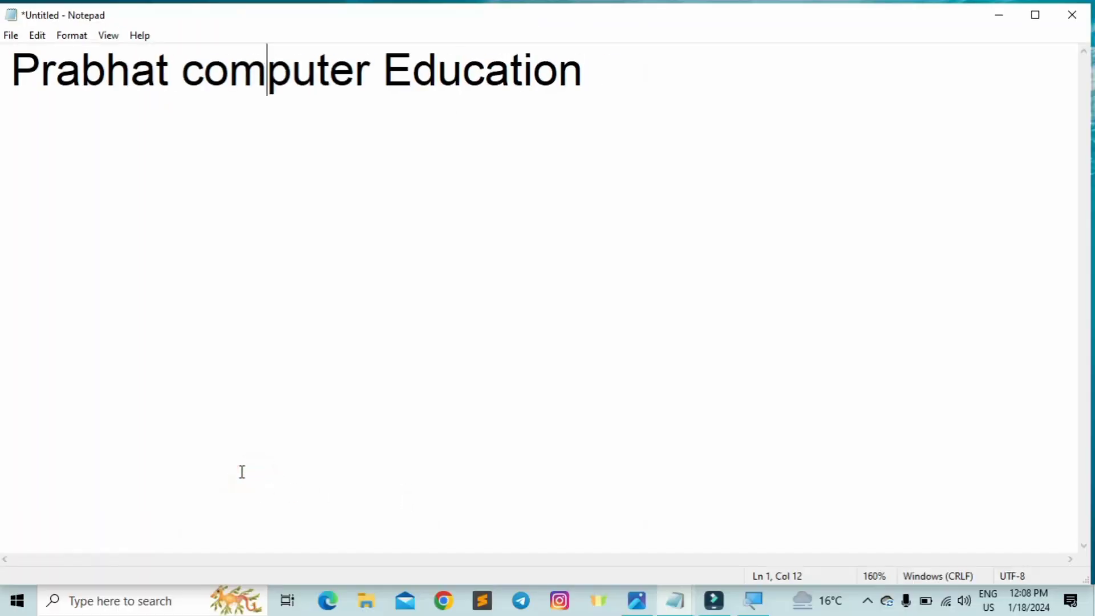
Below the title, type a name and the letters 'akakdkiekaslslsk', then start Magnifier
click(597, 94)
key(Return)
key(Return)
text(Moha)
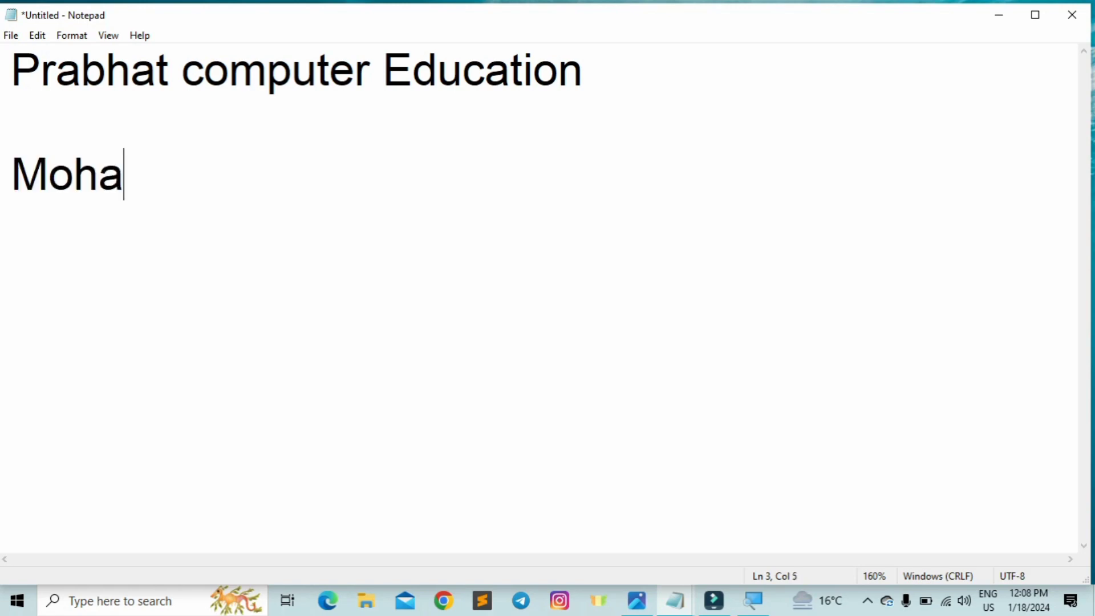
text(n)
text(aka)
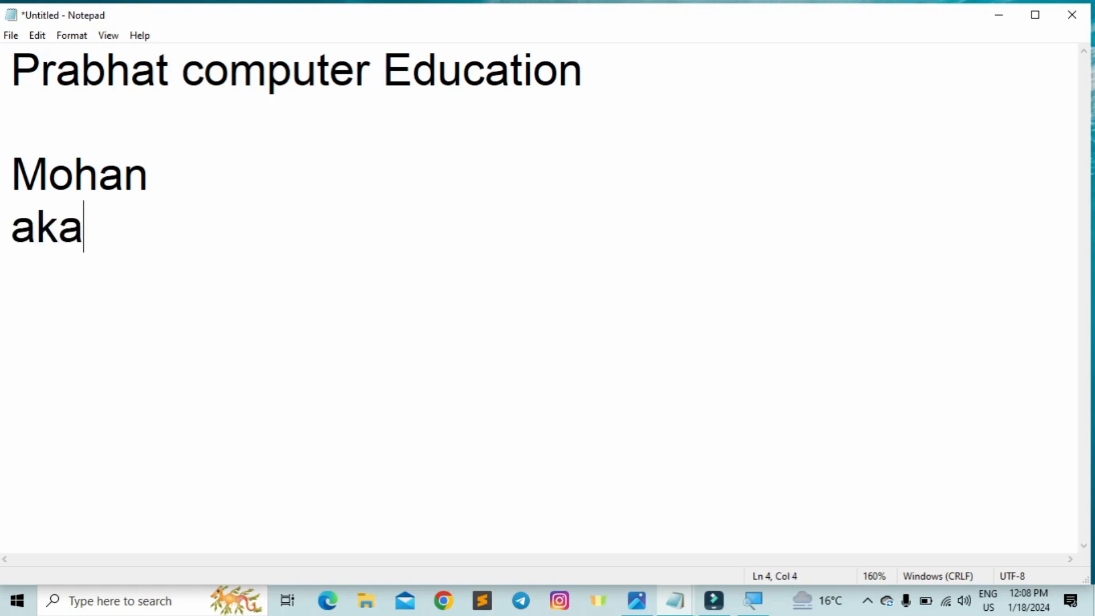
text(kdkiek)
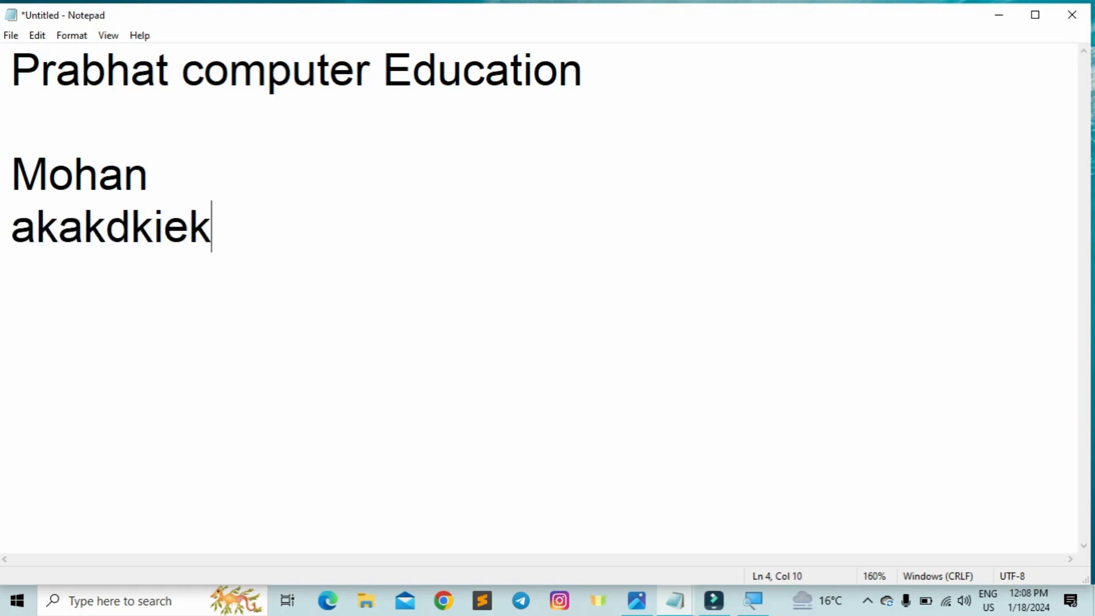
text(aslslsk)
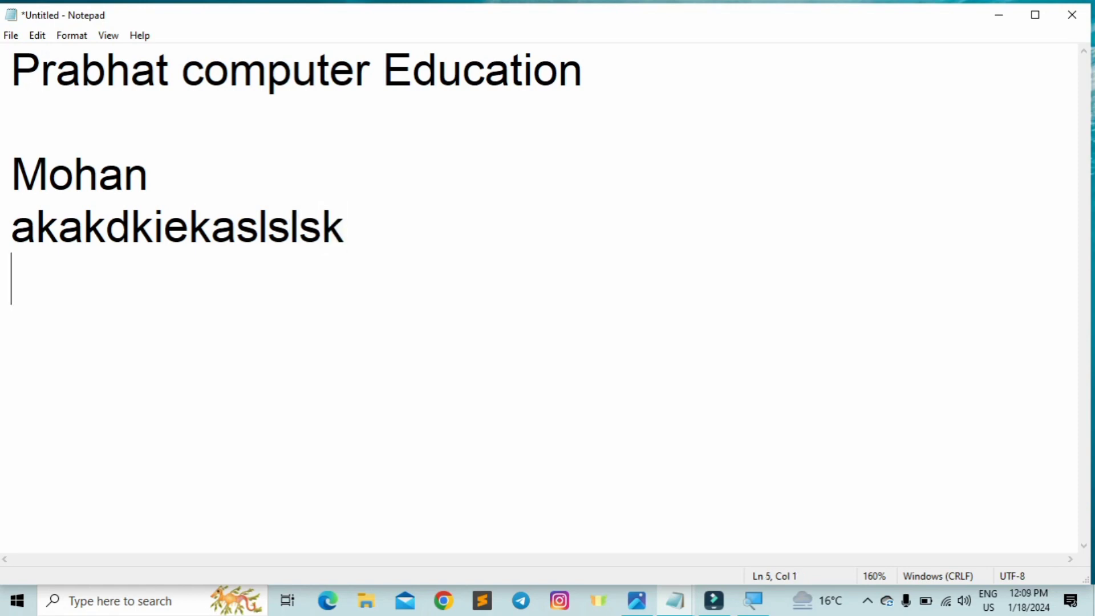
key(super+plus)
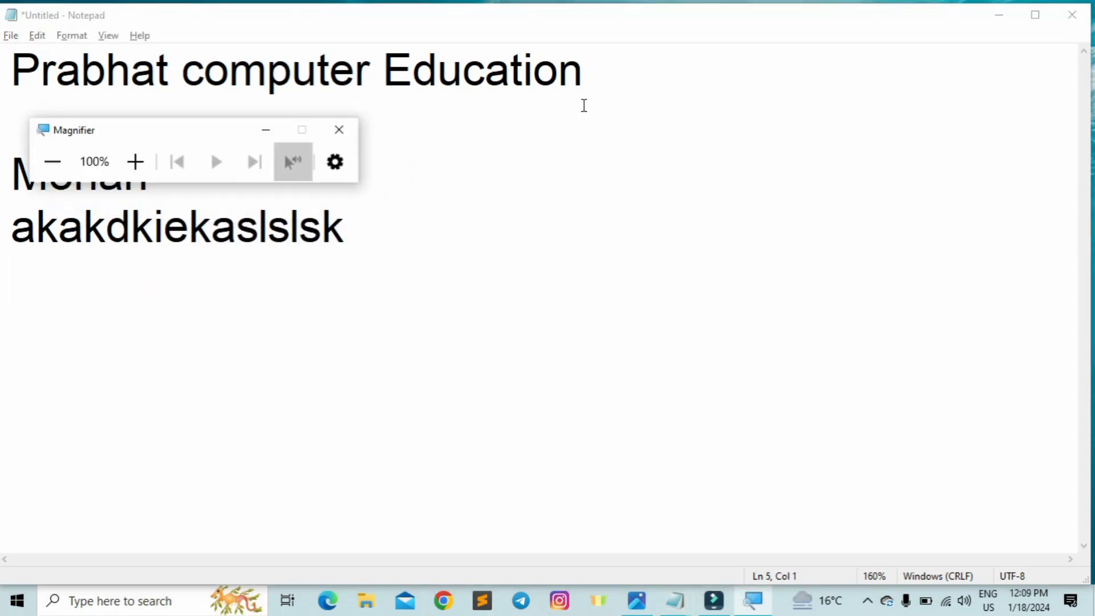
View the desktop keyboard picture in Photos, then return to Notepad
key(super+d)
double_click(255, 36)
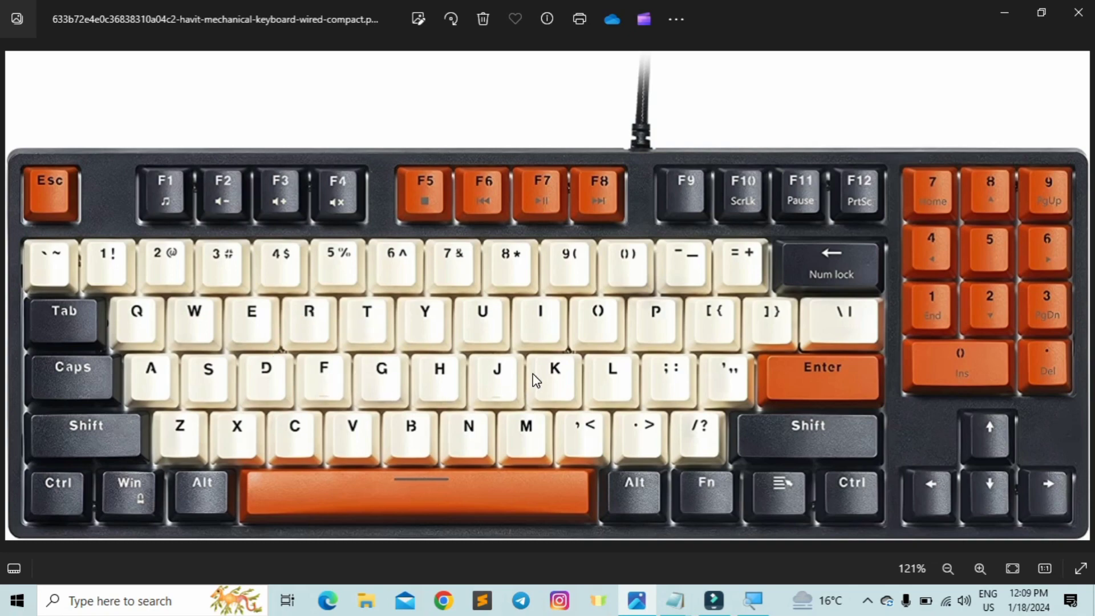
key(alt+Tab)
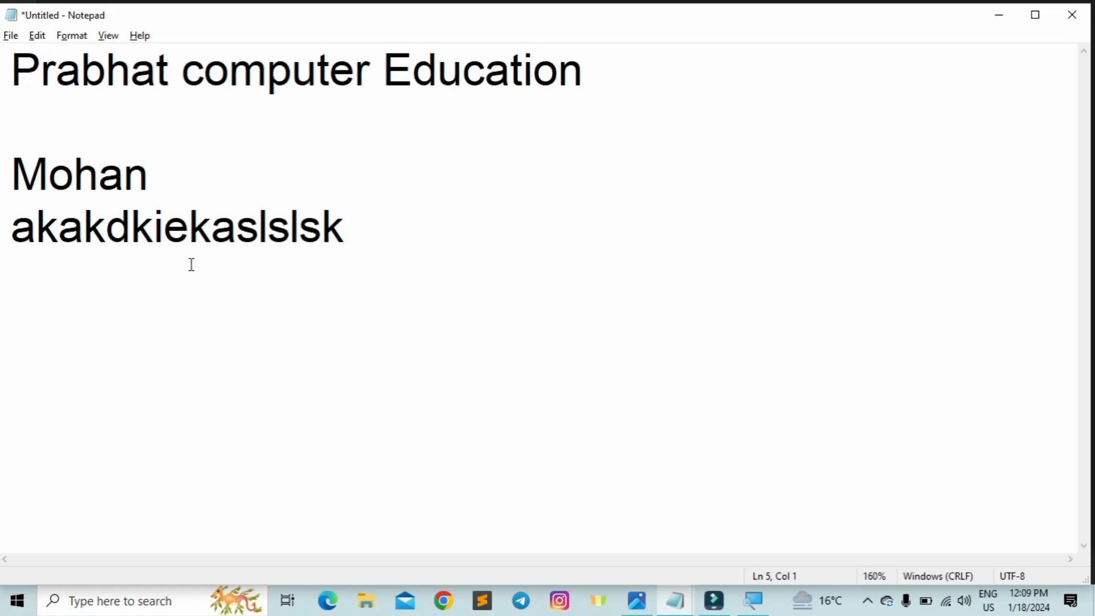
Type the practice lines AGJKDKDUEHSJJSjsgflgj and AGTEUEJDB, each followed by a new line
text(AGJKDKD)
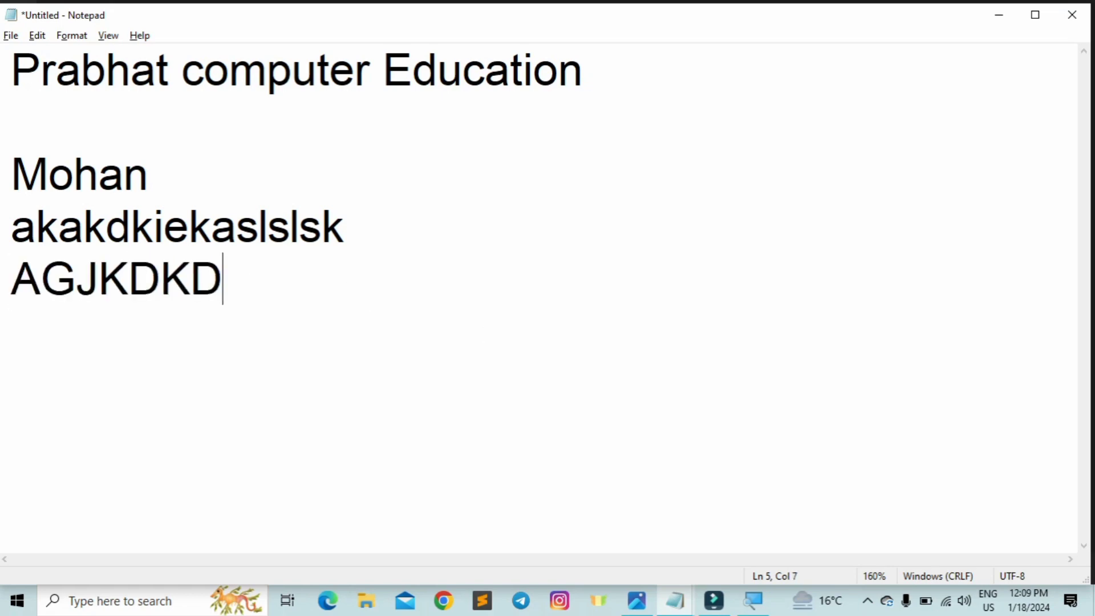
text(UEHSJJS)
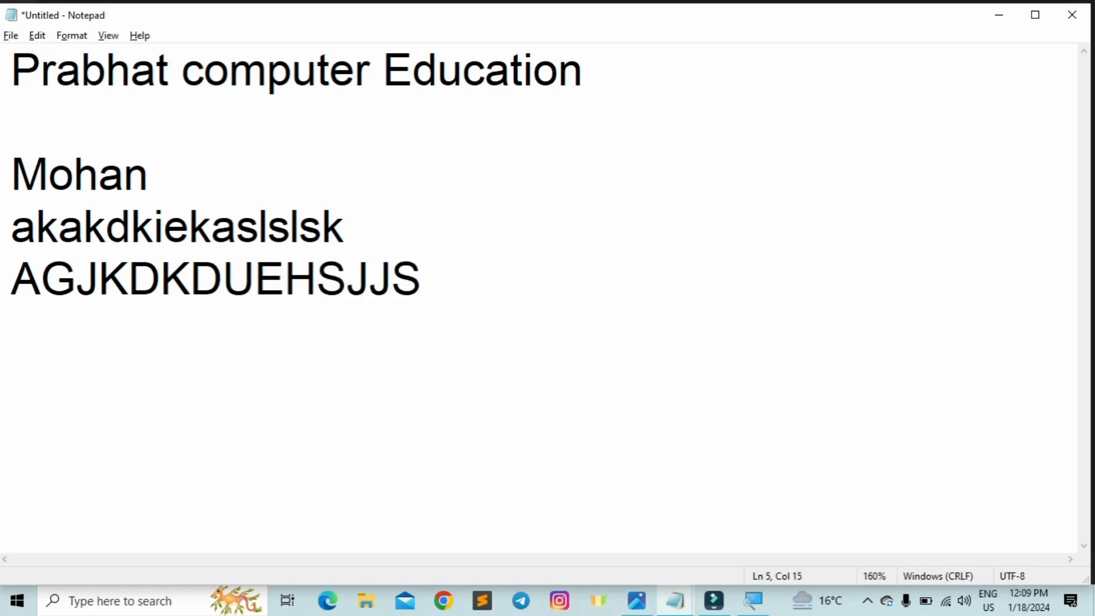
text(jsgflgj)
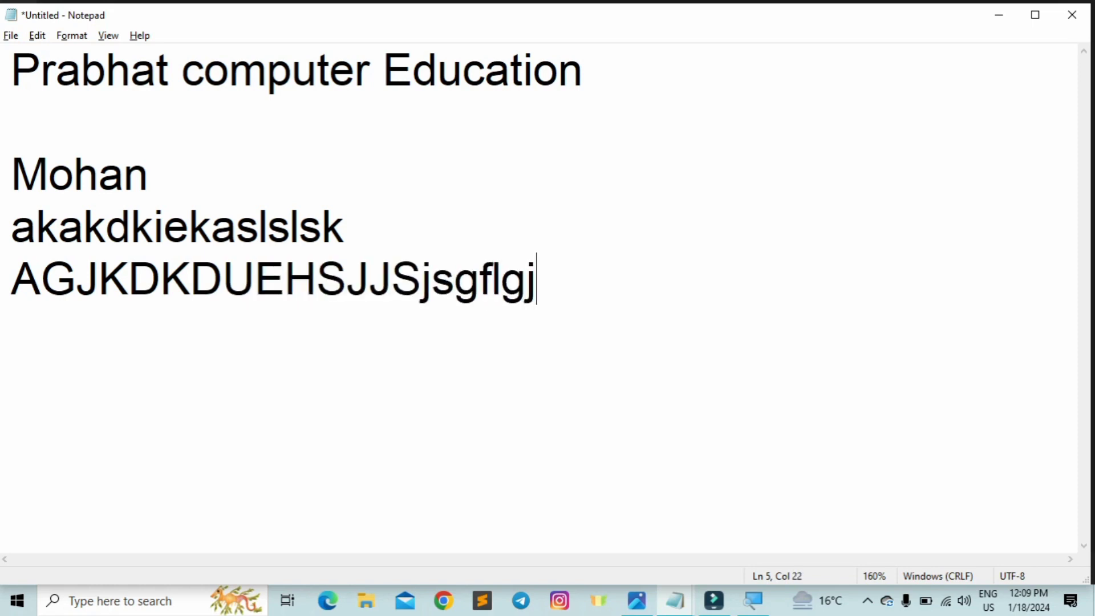
key(Return)
text(AGT)
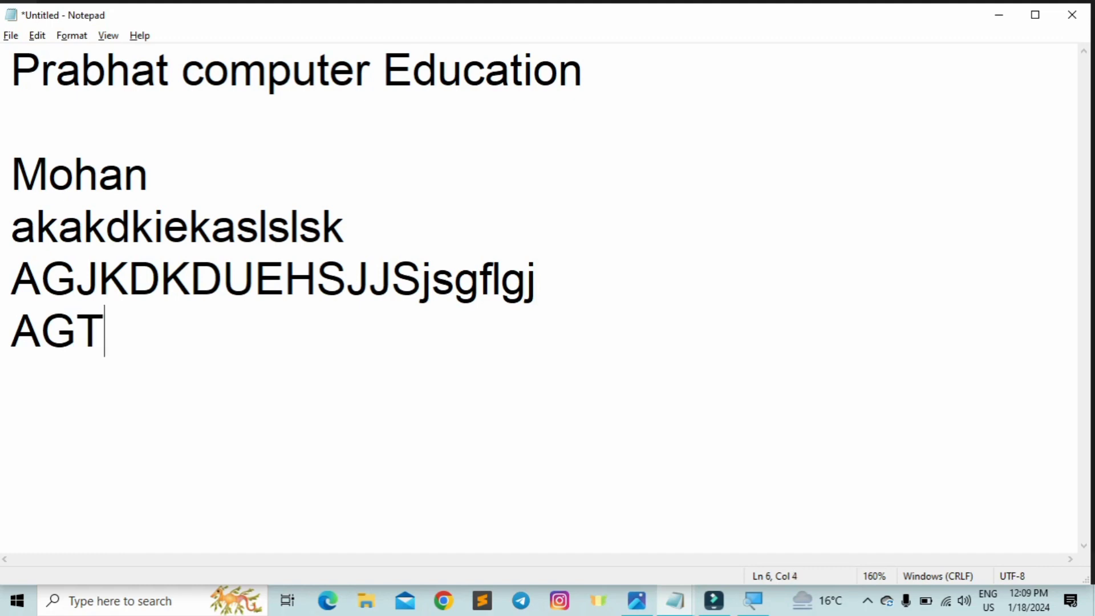
text(EUEJDB)
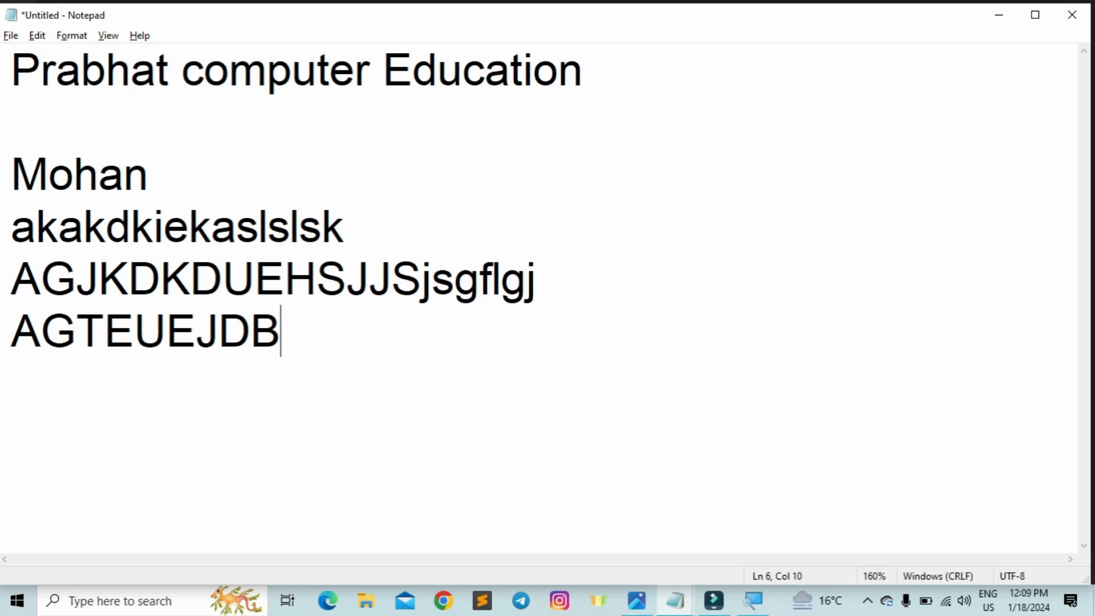
key(Return)
key(alt+Tab)
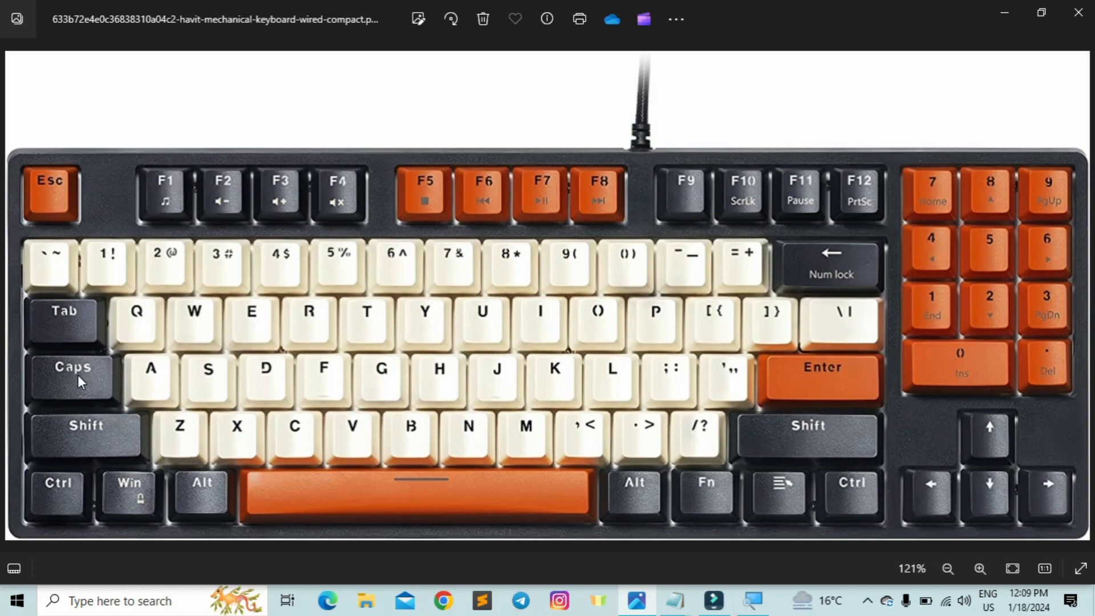
key(alt+Tab)
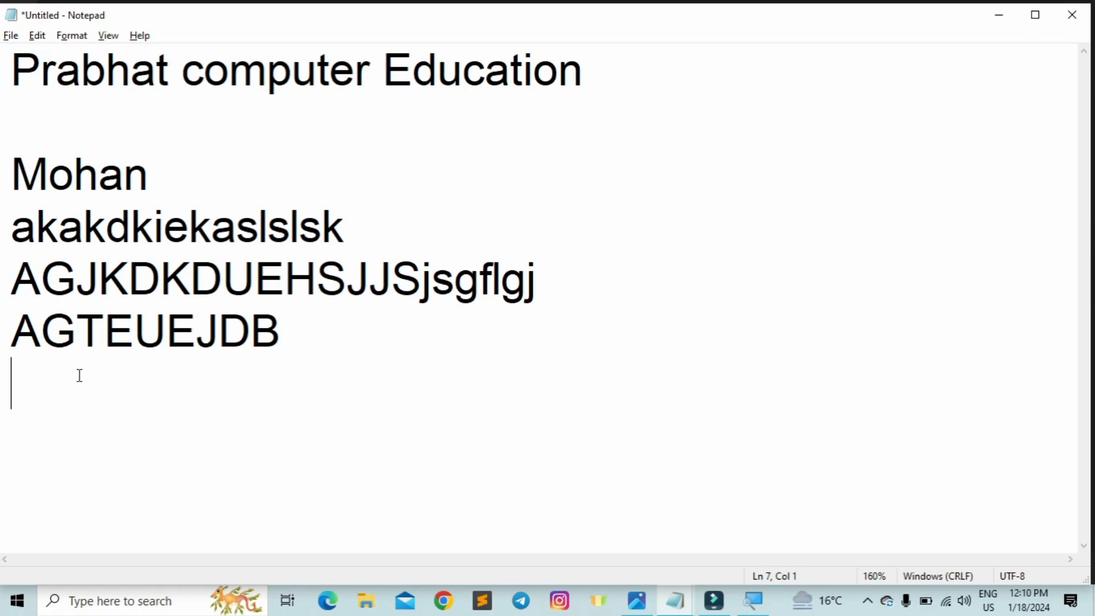
Add the practice lines DKIEKDKISKWFLFLjhkjhkhk, KDKKD and dkeikd, each on its own line
text(DKIEKDKI)
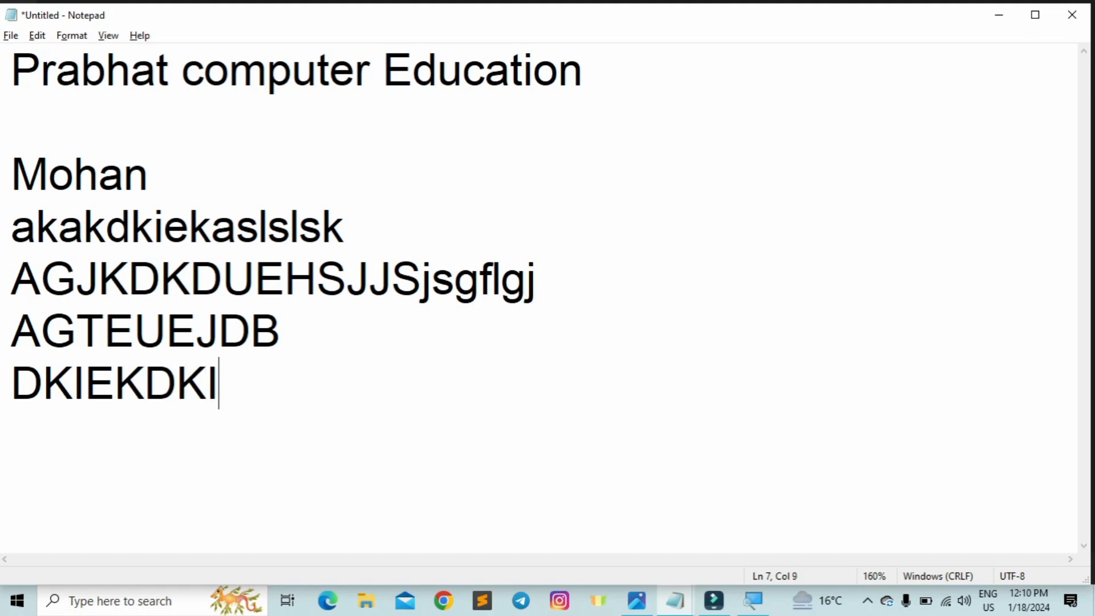
text(SKW)
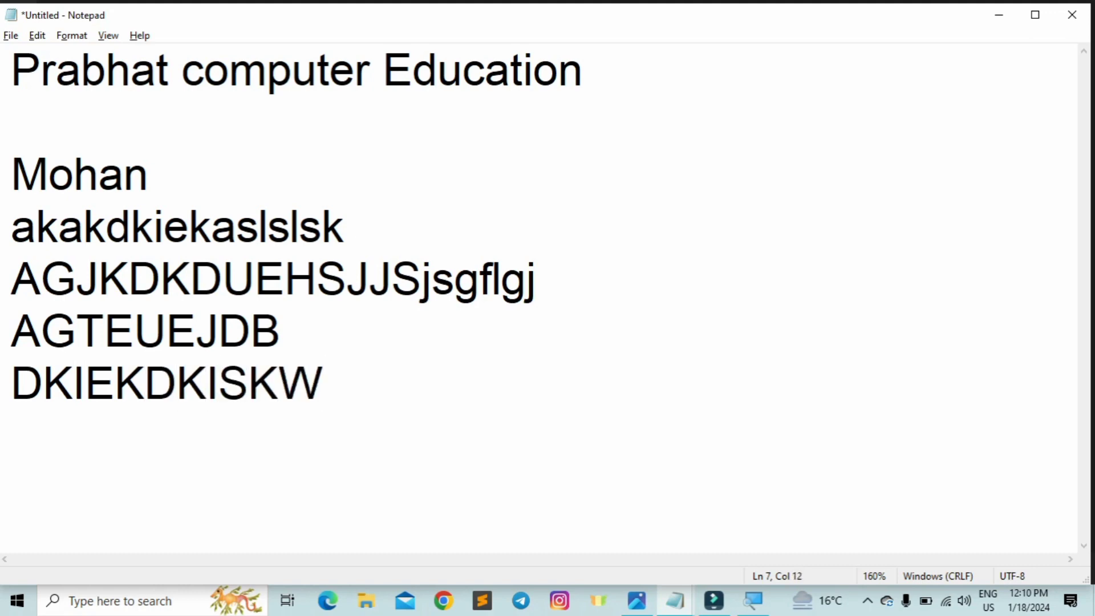
text(FLFL)
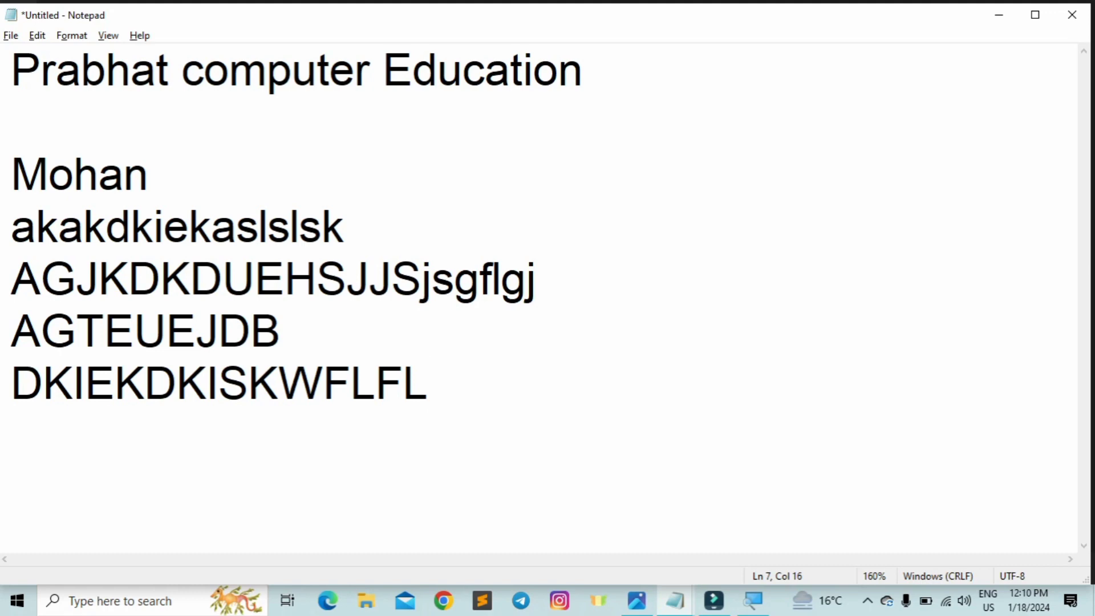
text(jhkjhkhk)
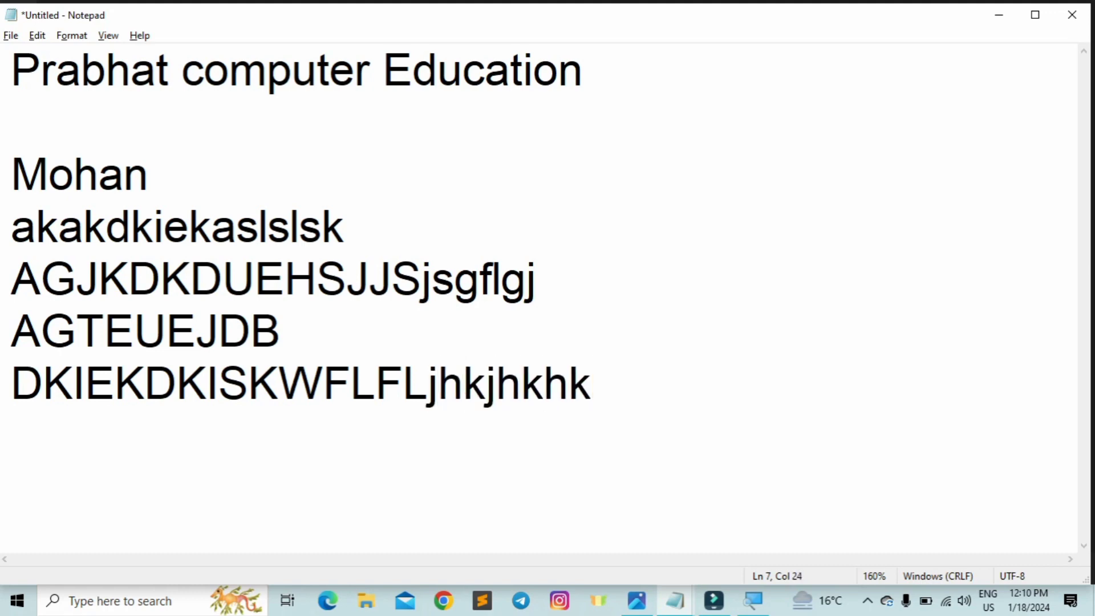
key(Return)
text(KK)
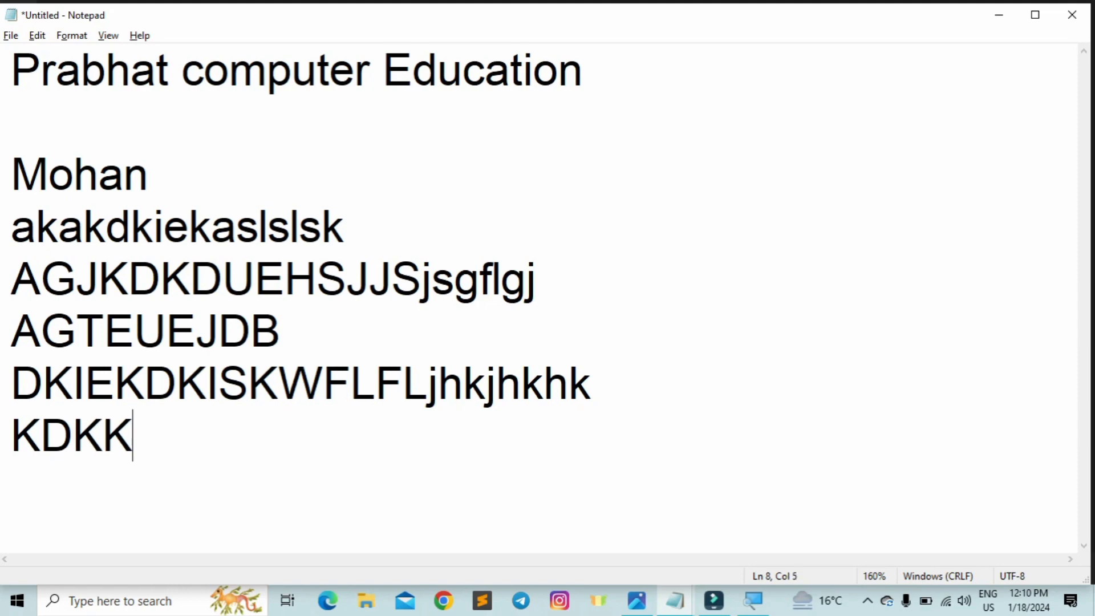
text(D)
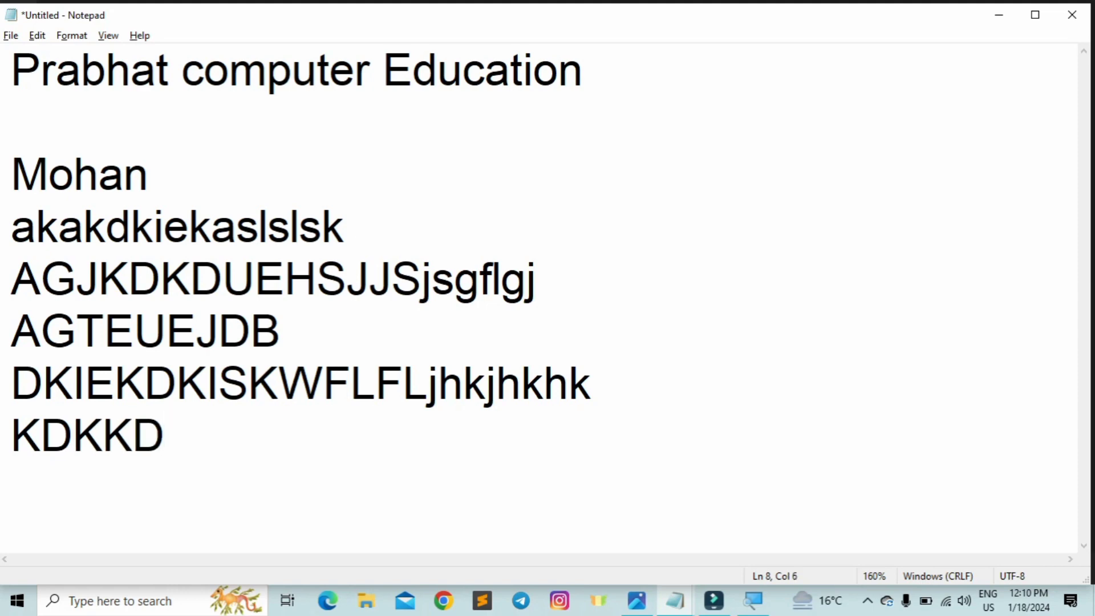
key(Return)
text(d)
text(keikd)
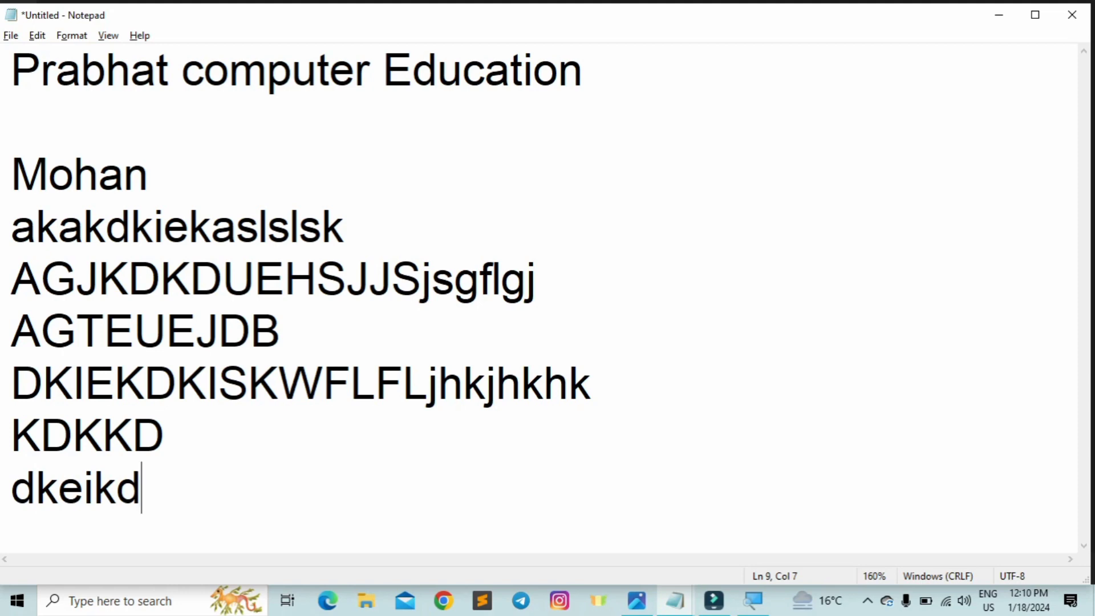
key(Return)
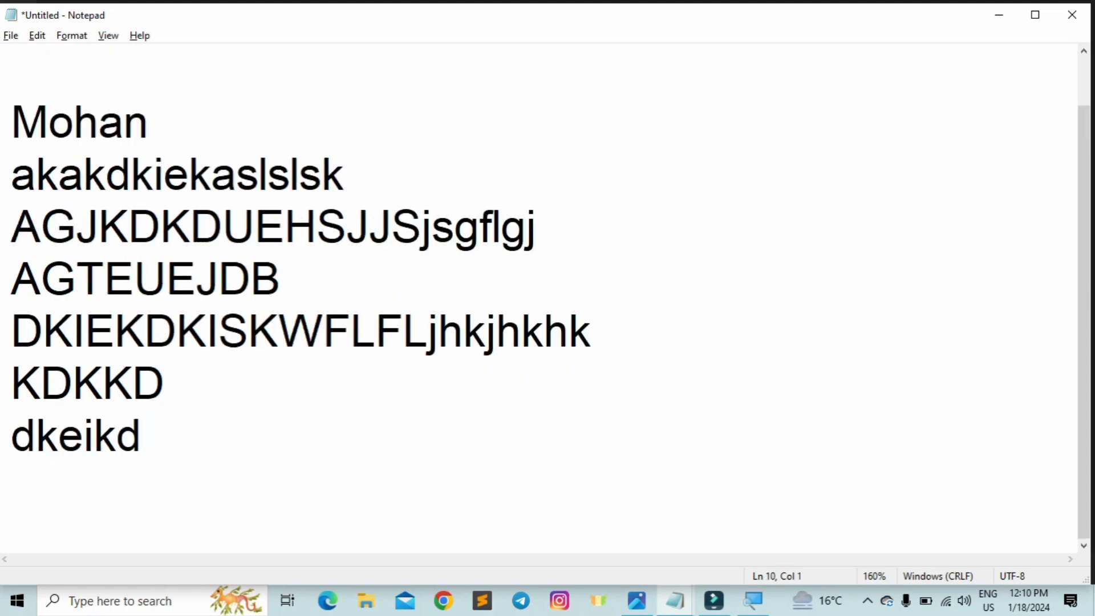
Type a capitalised first name, remove the duplicated R, leave a blank line, then switch to the keyboard photo
text(R)
key(BackSpace)
text(Ra)
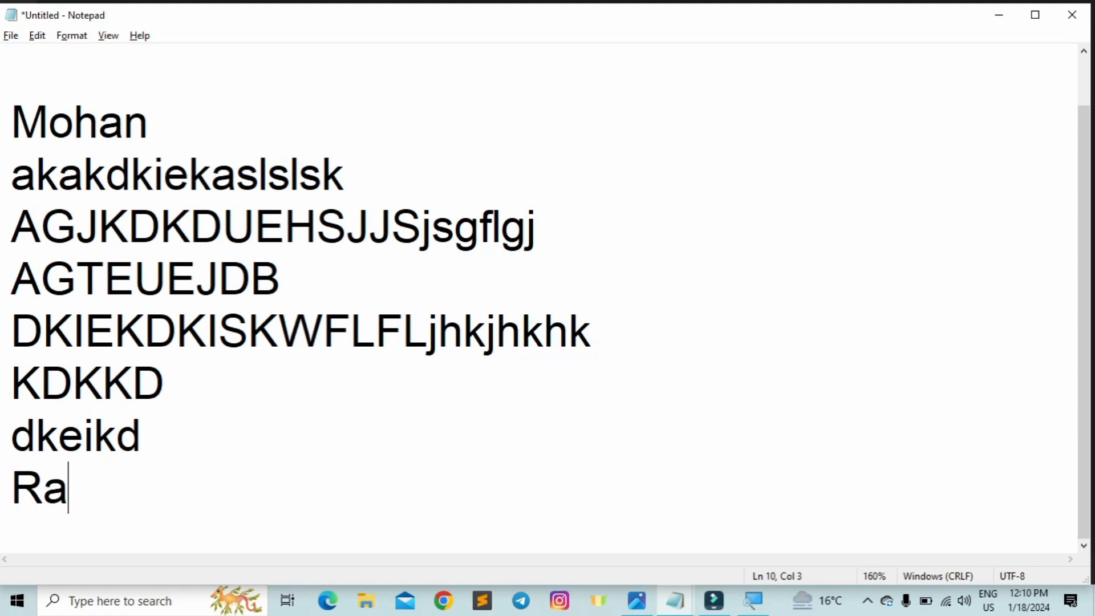
text(mesh)
key(Left)
key(Left)
key(Left)
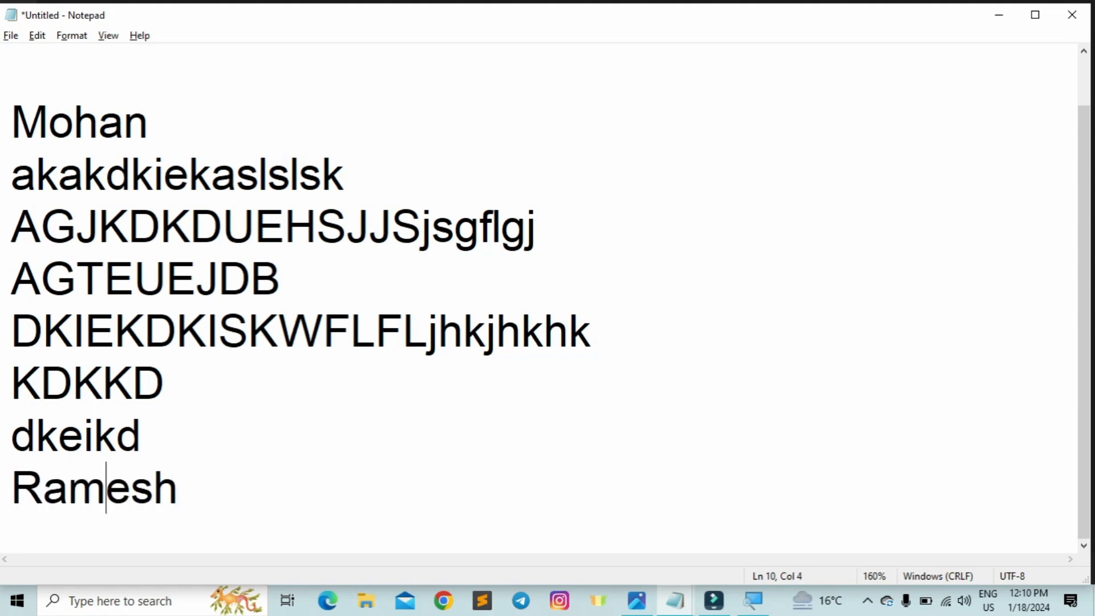
key(Left)
key(Left)
text(R)
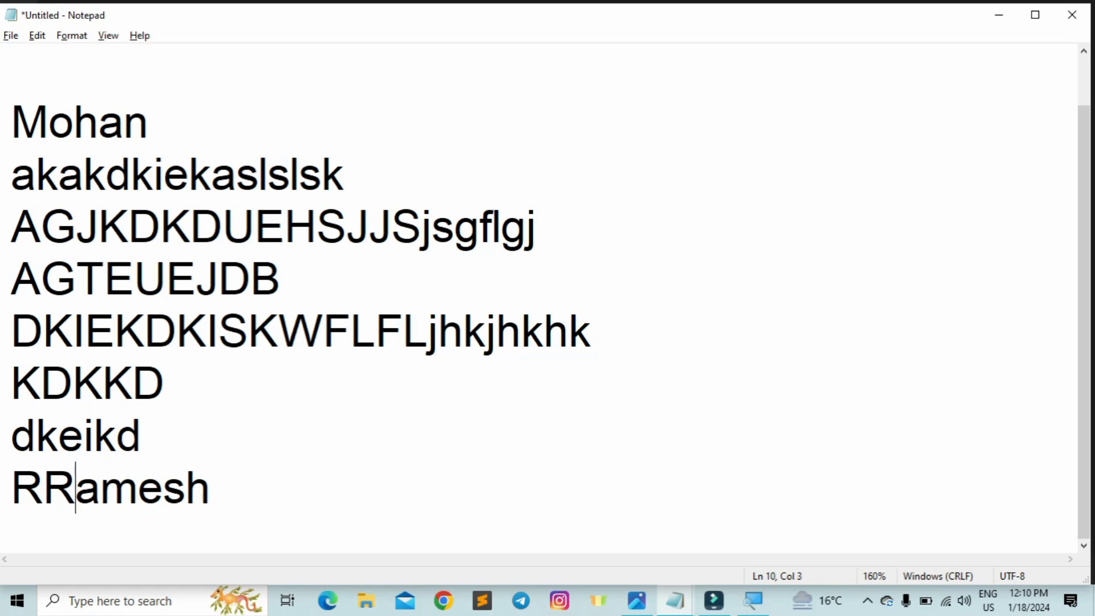
key(BackSpace)
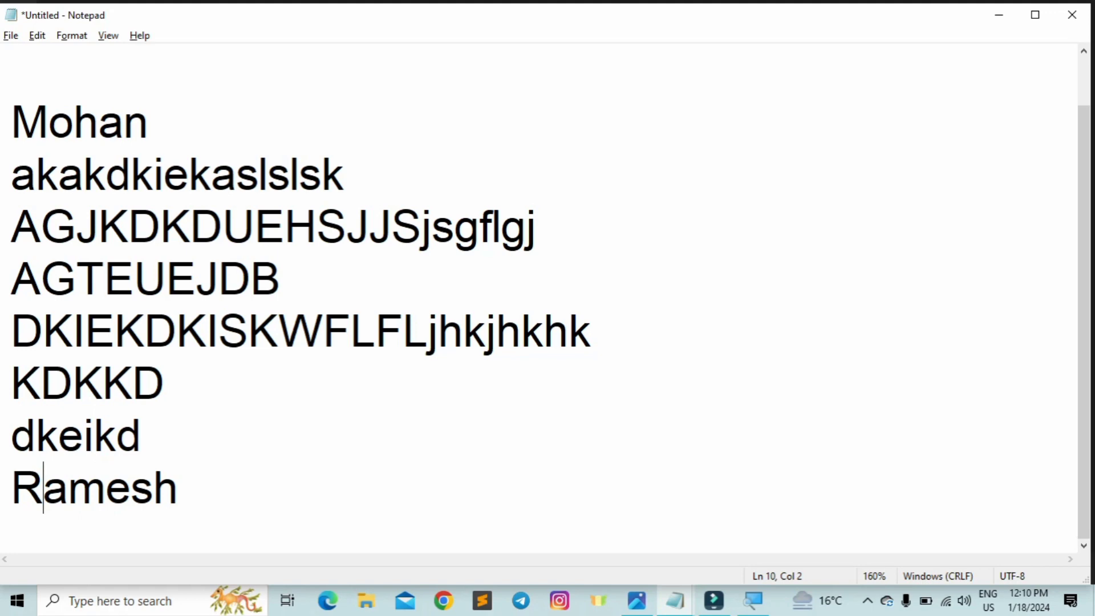
key(Down)
key(Down)
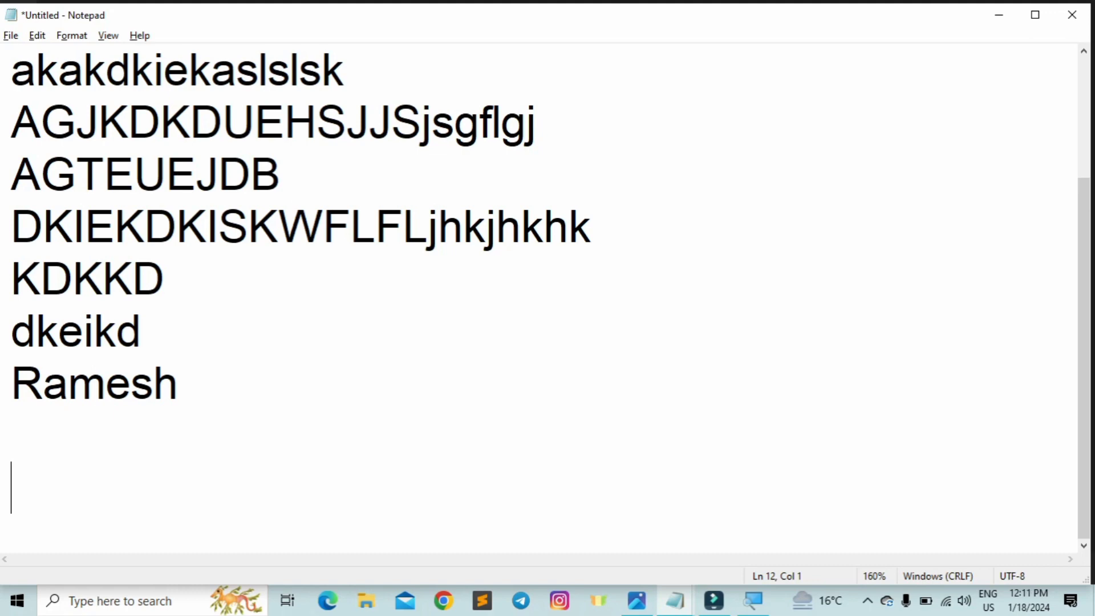
key(alt+Tab)
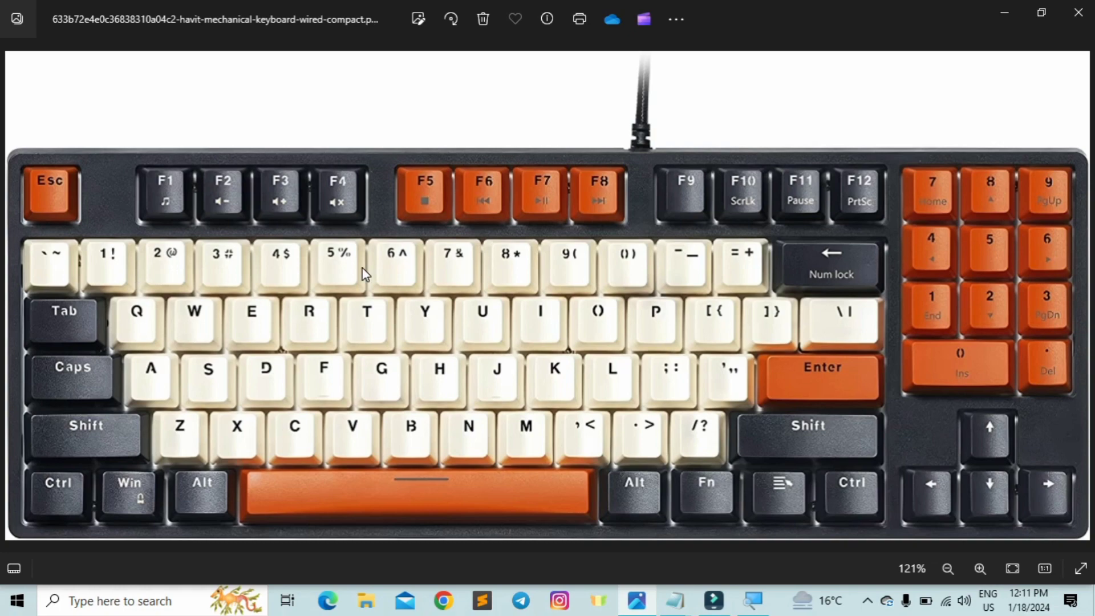
Switch from the keyboard photo back to the Notepad document
key(alt+Tab)
text(1)
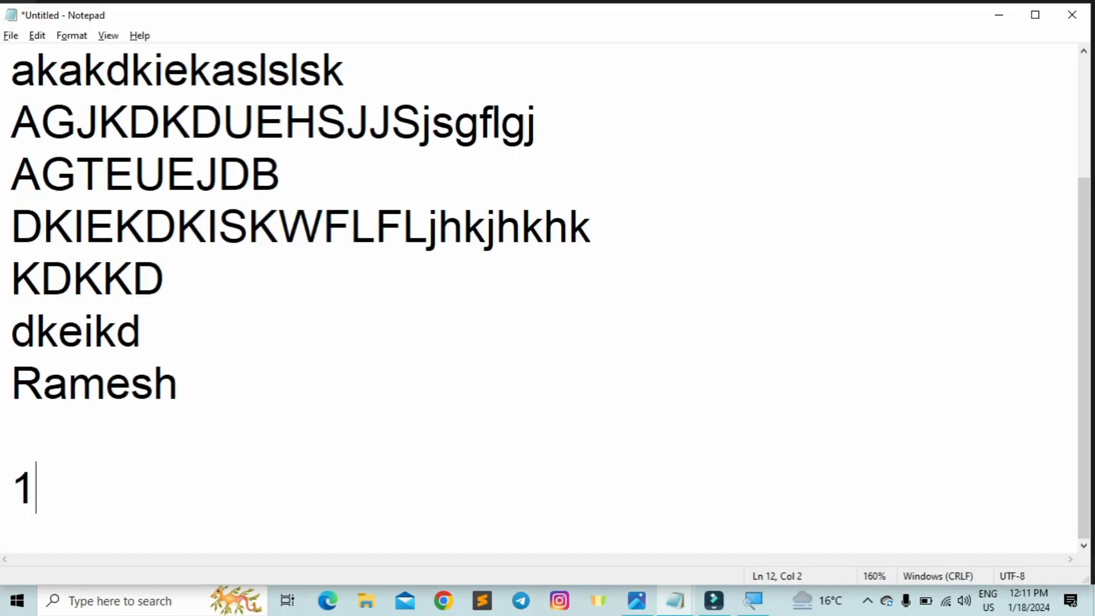
text(23456)
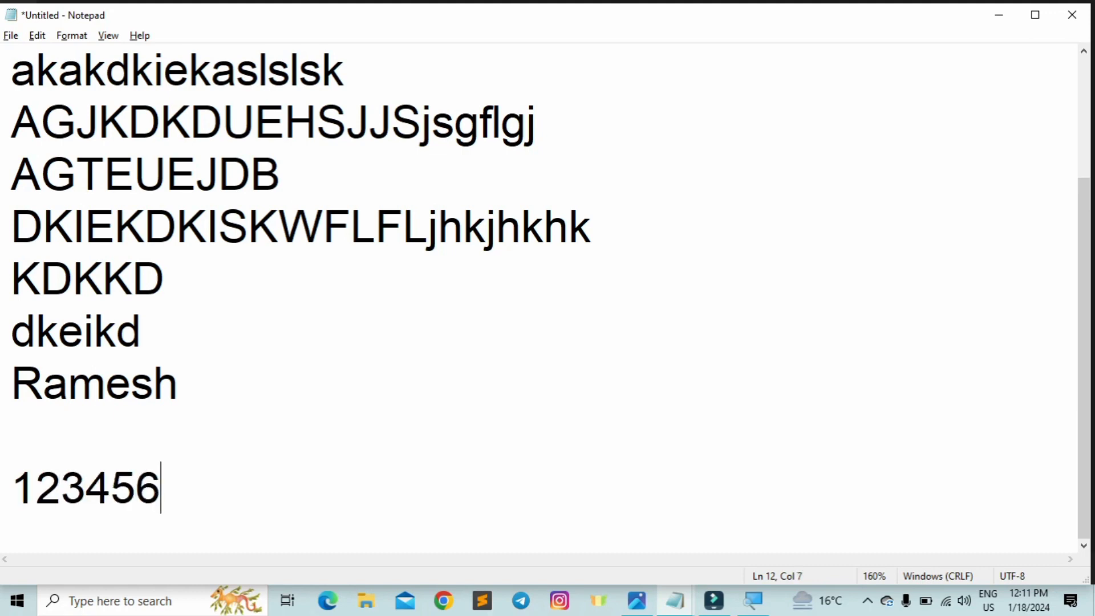
text(7890)
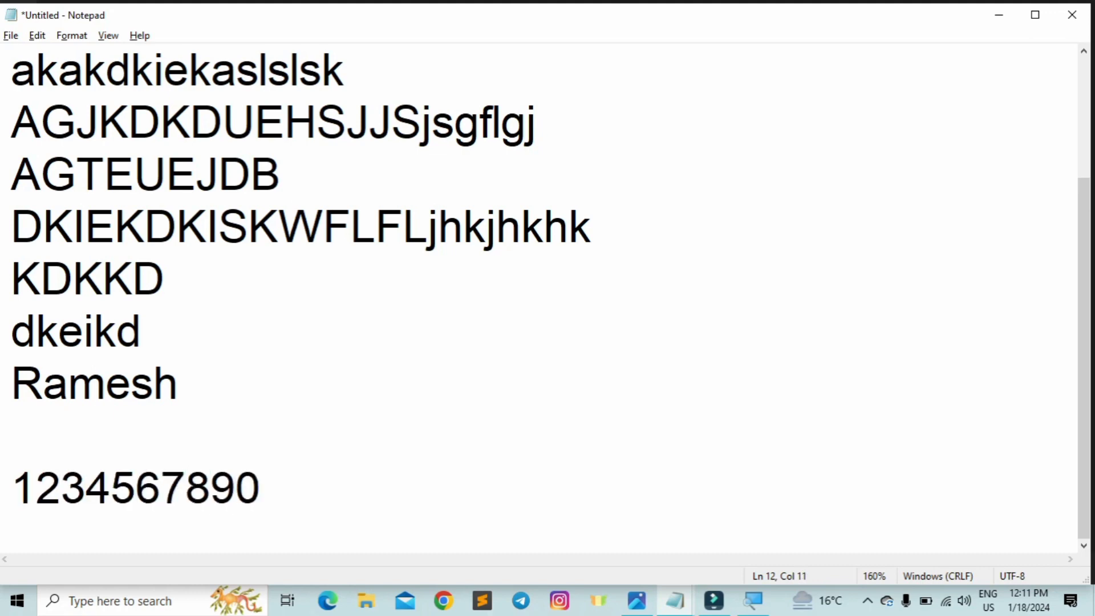
key(Return)
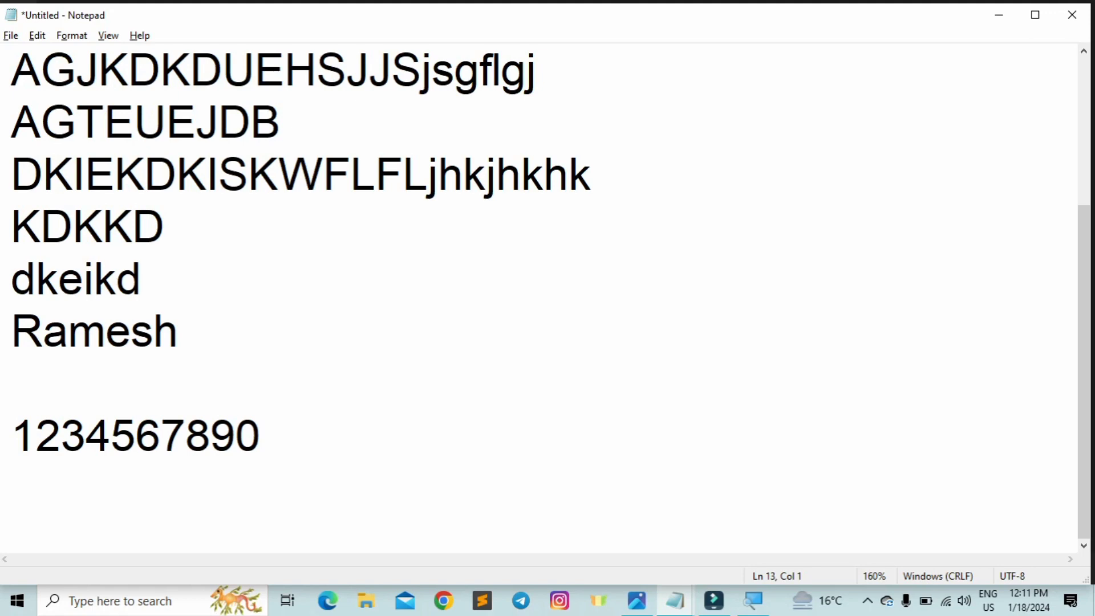
text(!)
key(Return)
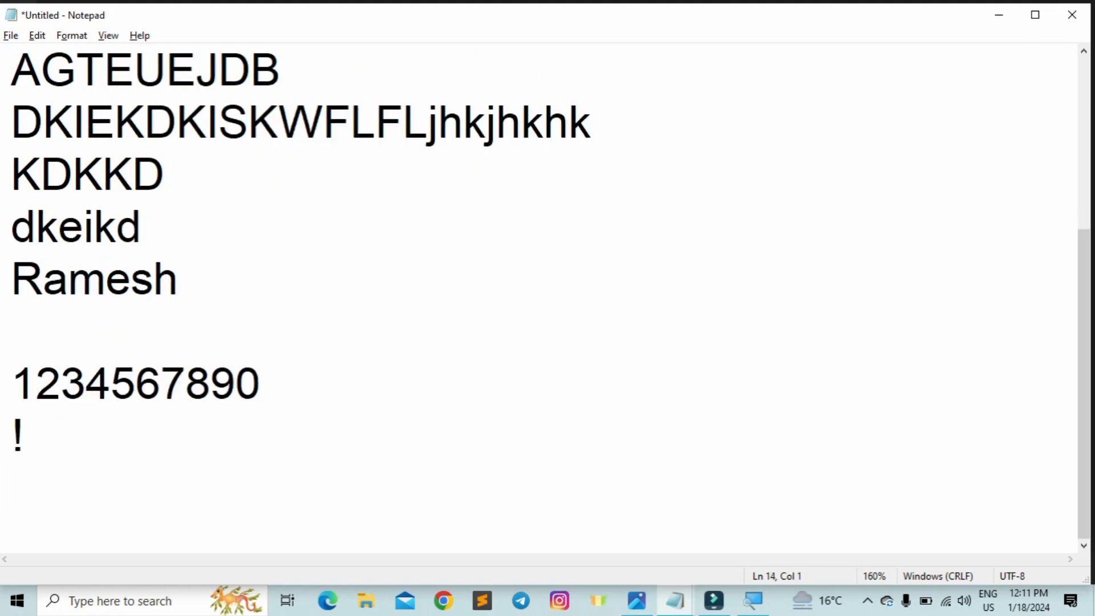
Put @, #, $ and % each on its own line, ending with an empty line
text(@)
key(Return)
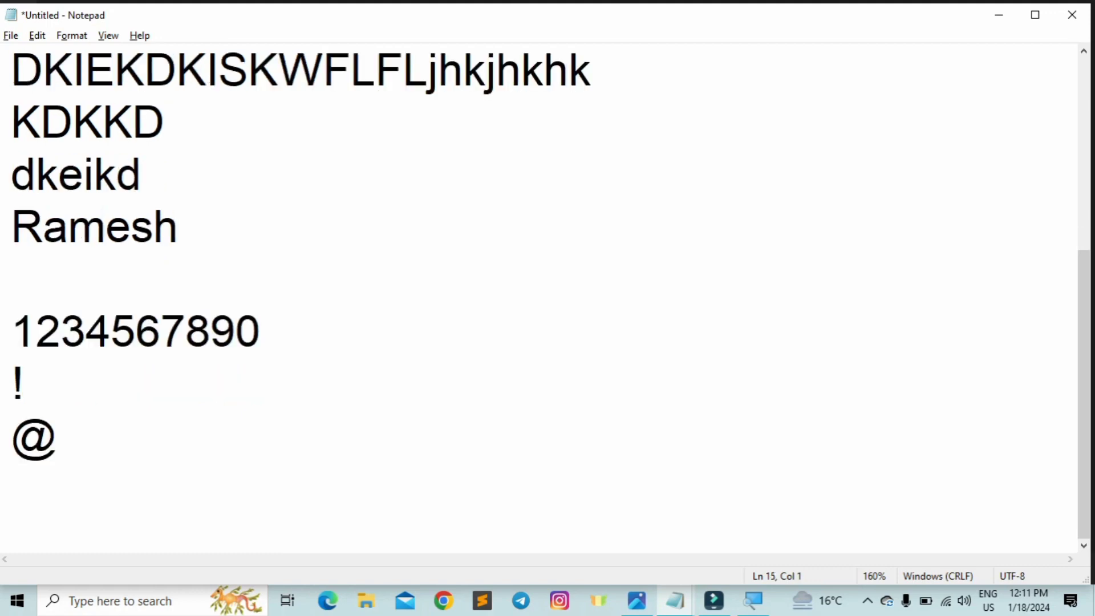
text(#)
key(Return)
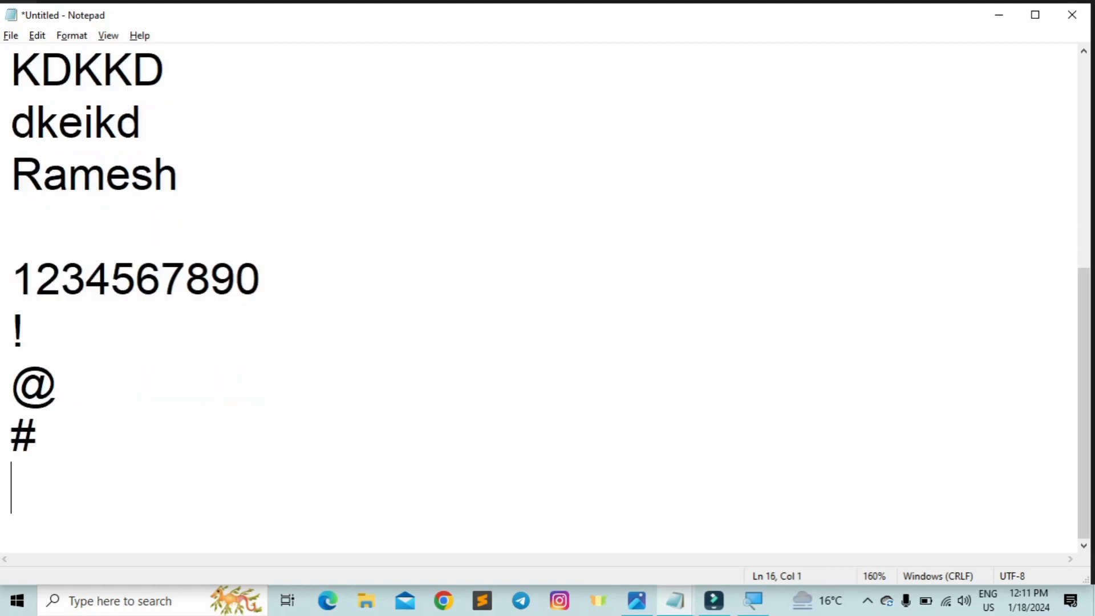
text($)
key(Return)
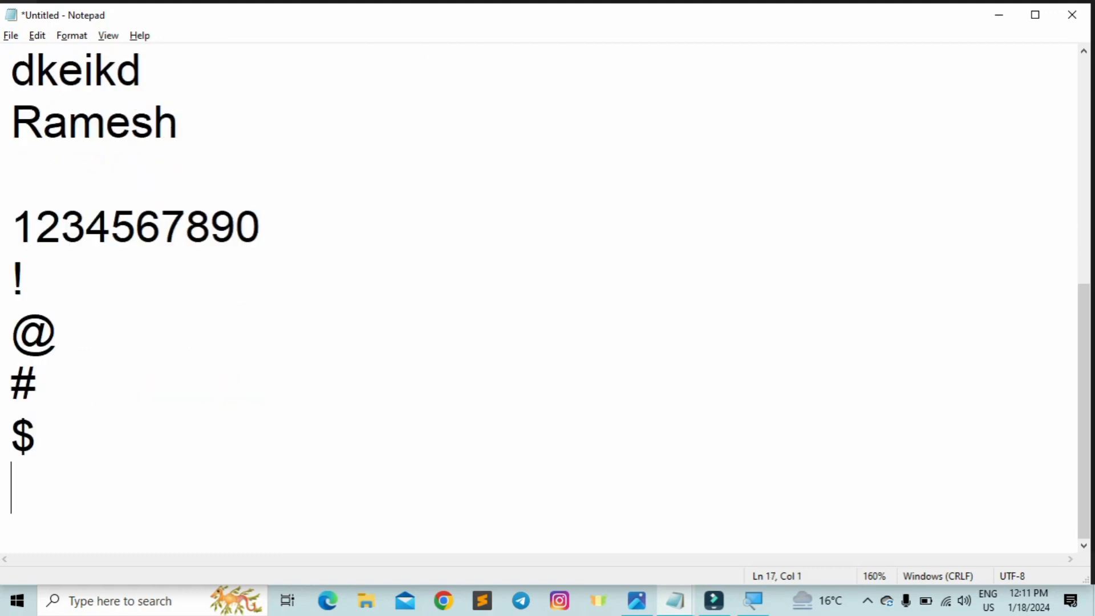
text(%)
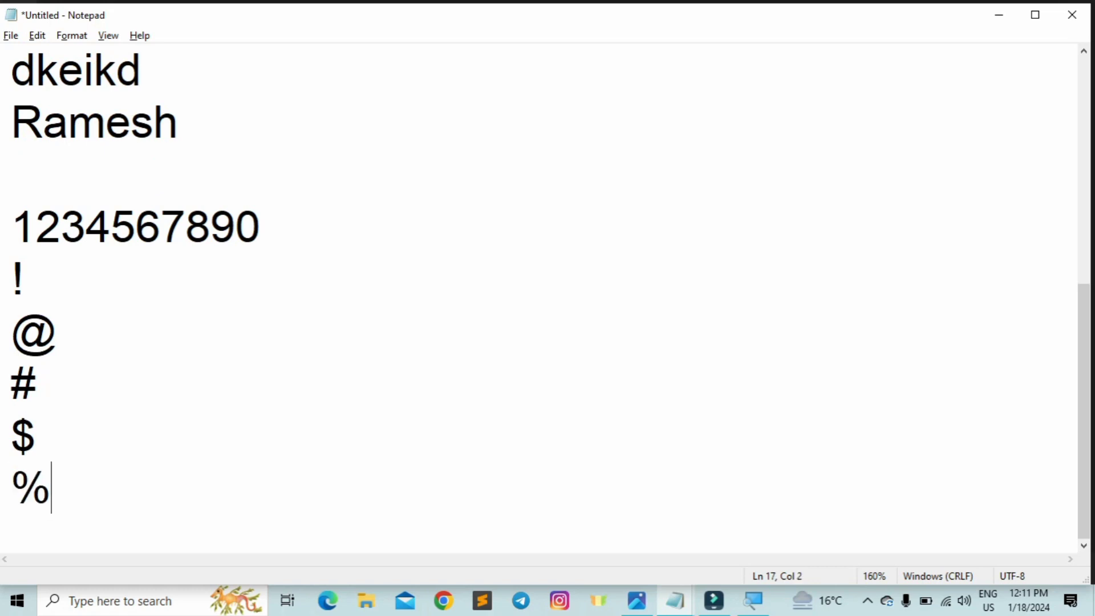
key(Return)
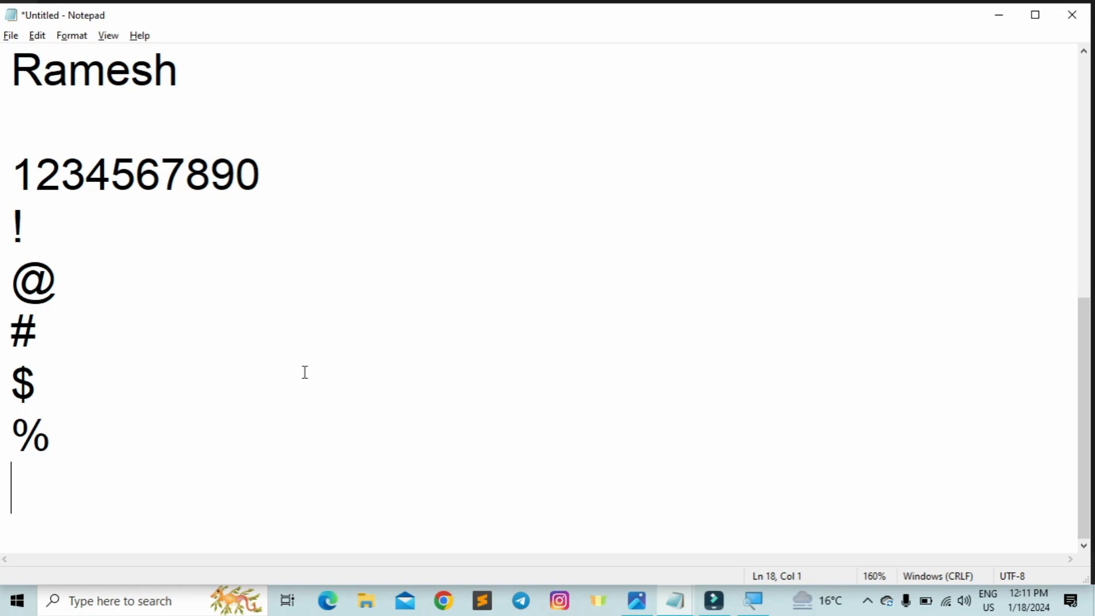
key(alt+Tab)
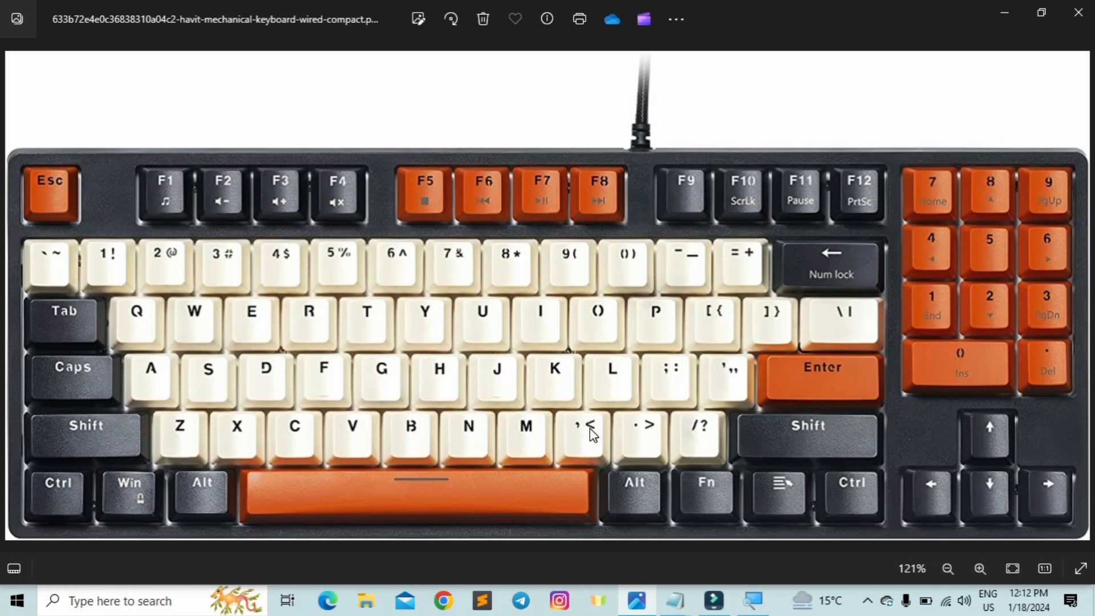
key(alt+Tab)
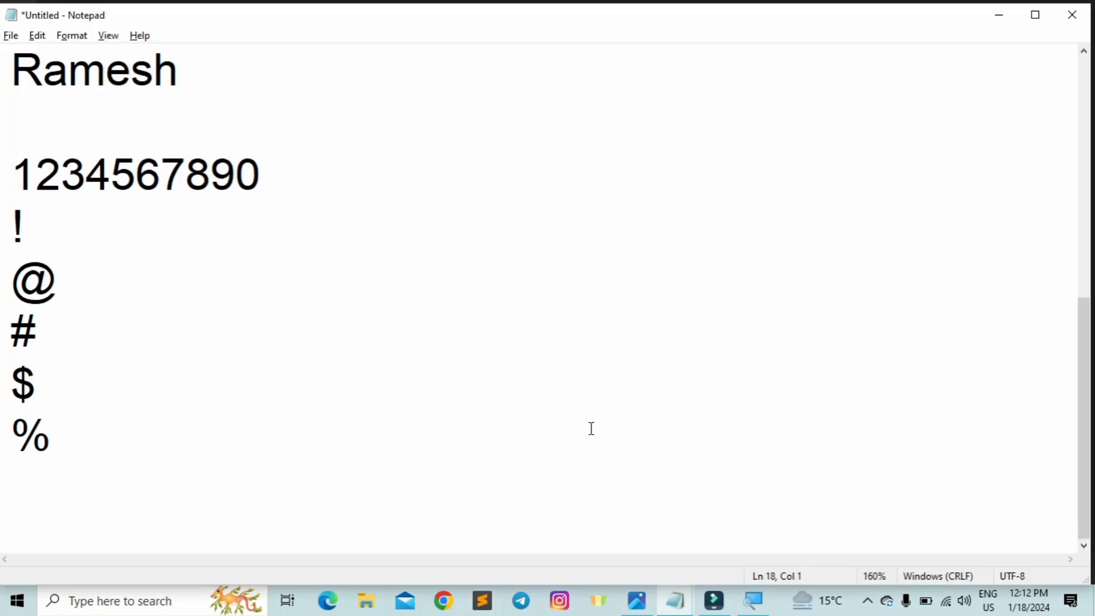
Type the row ,,,,,,,,,<<<<<<..............>>>>>> and bring the keyboard photo forward
text(,,,)
text(,,,,,,<<)
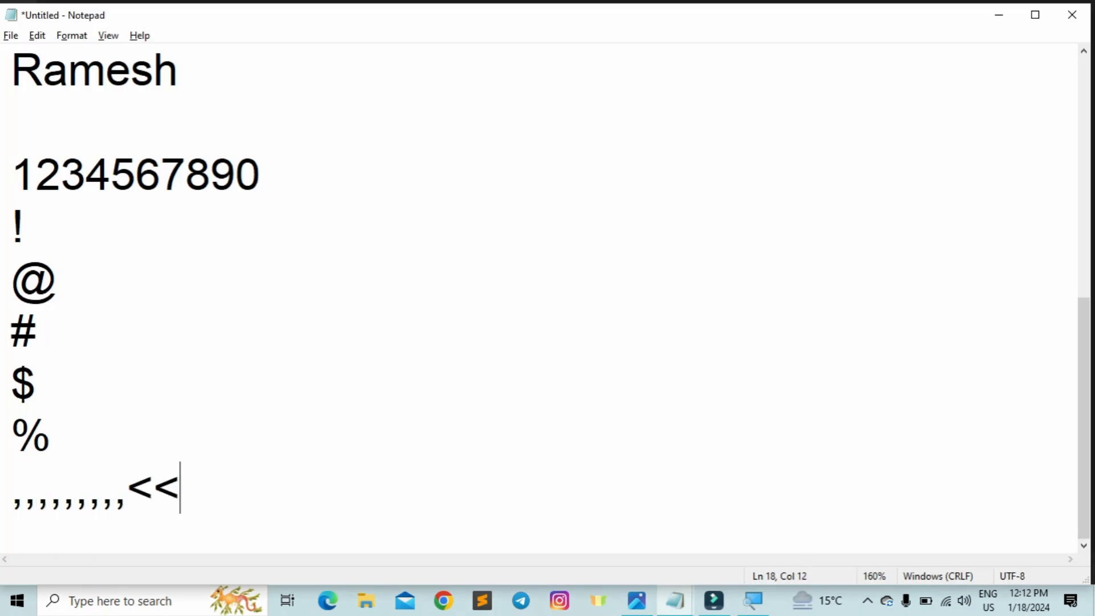
text(<<<<..)
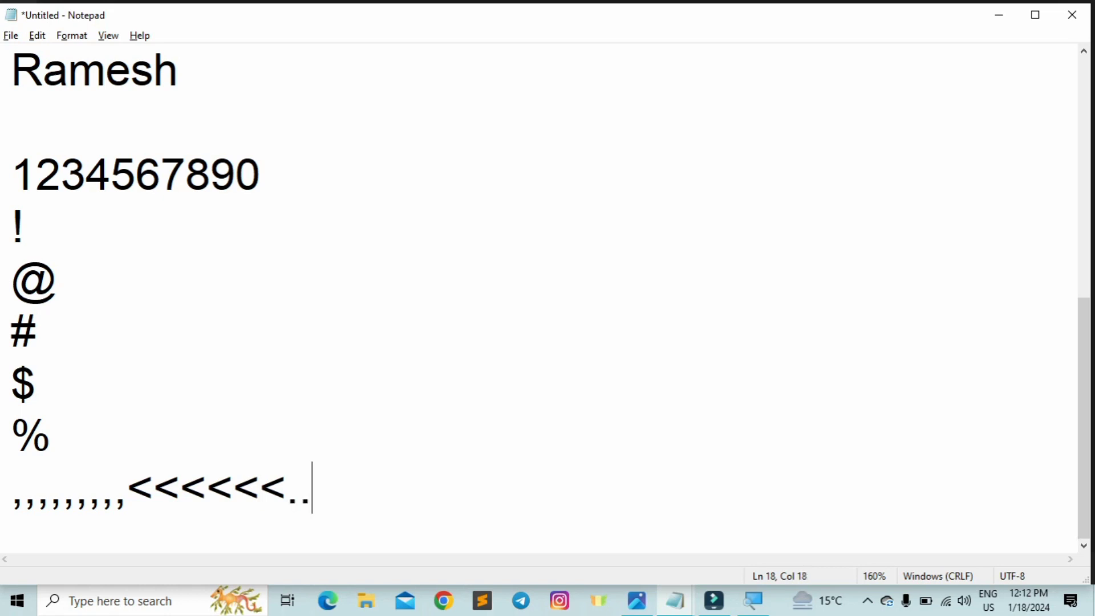
text(..........)
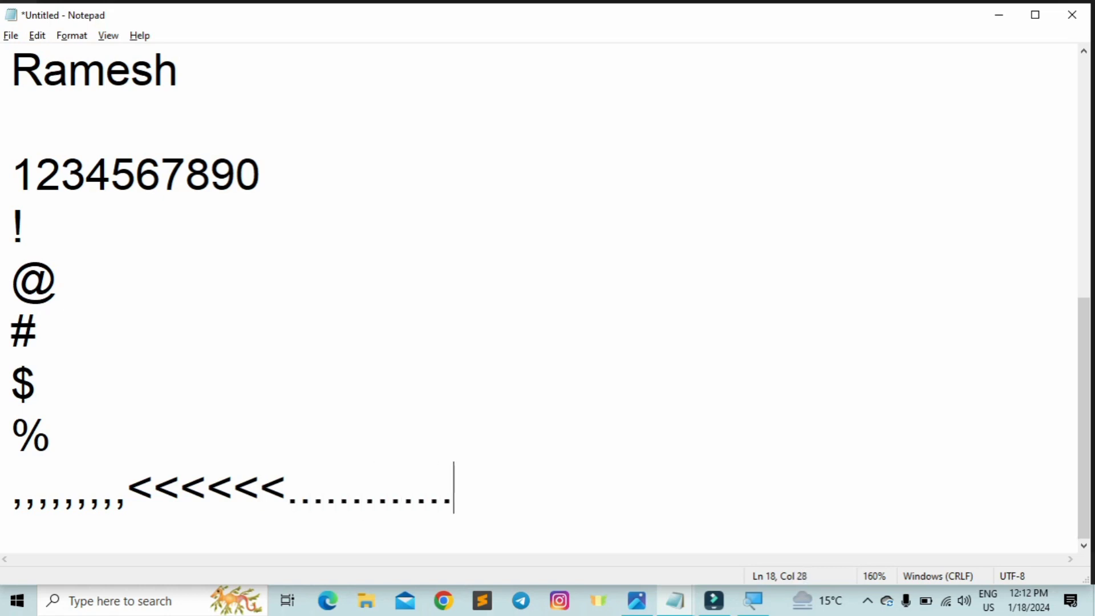
text(..>>>>>>)
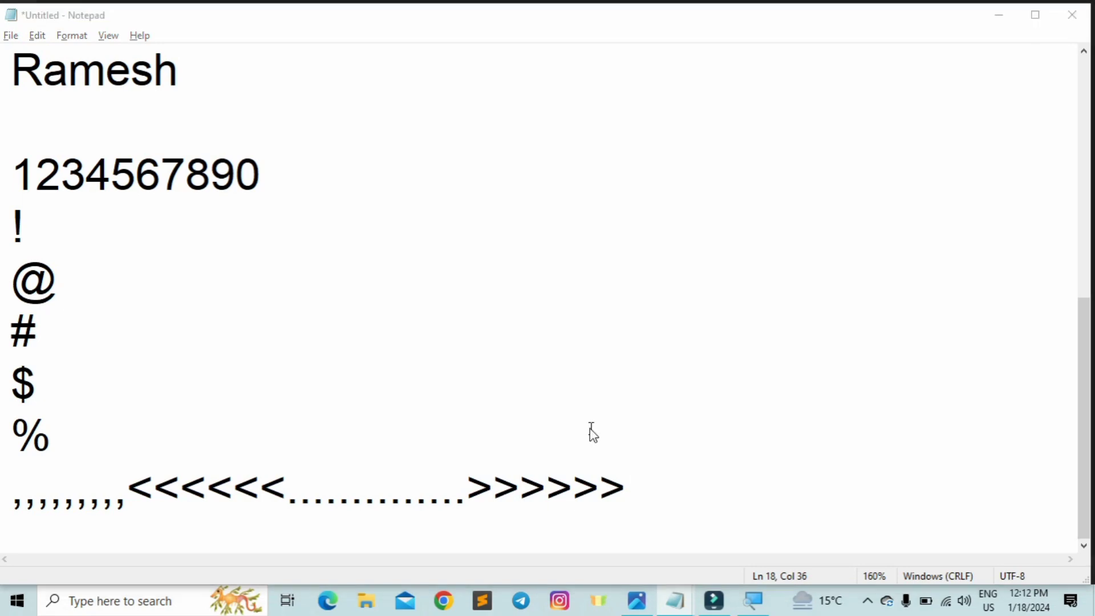
key(alt+Tab)
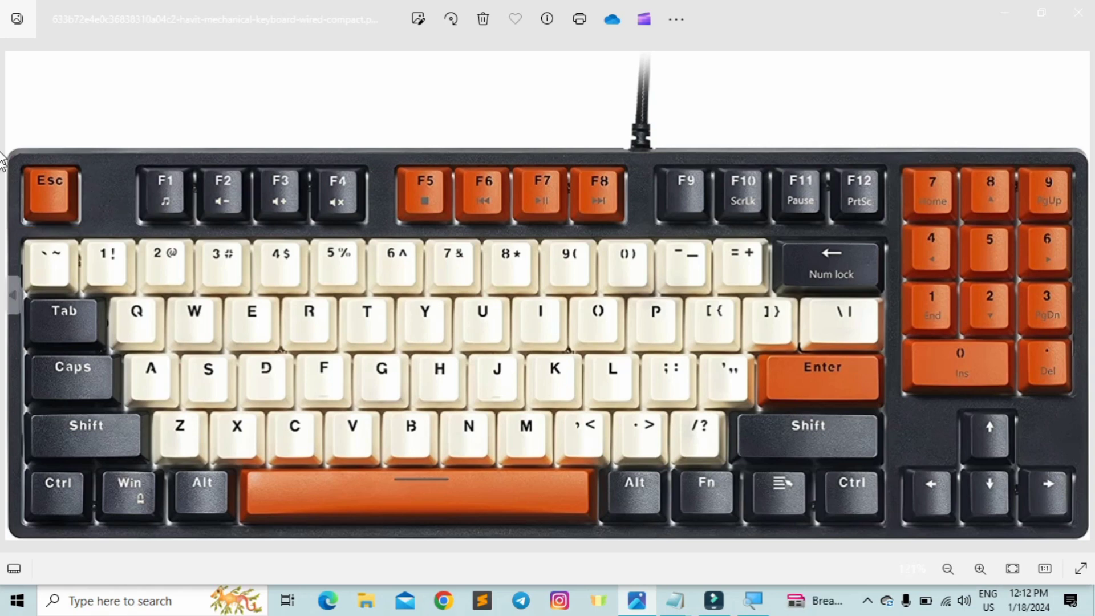
mouse_move(34, 295)
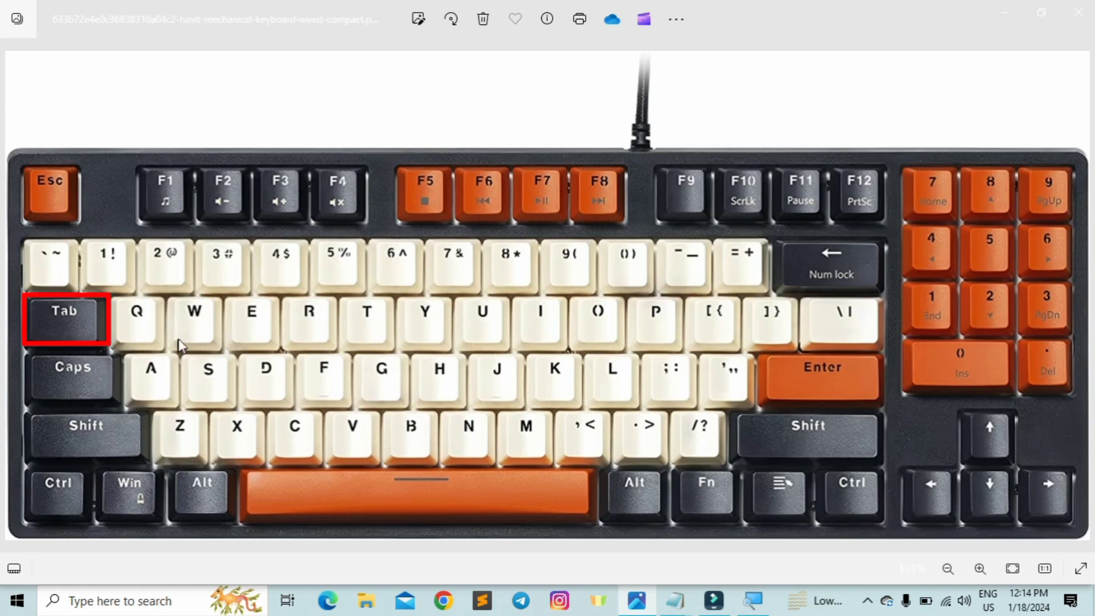
mouse_move(63, 322)
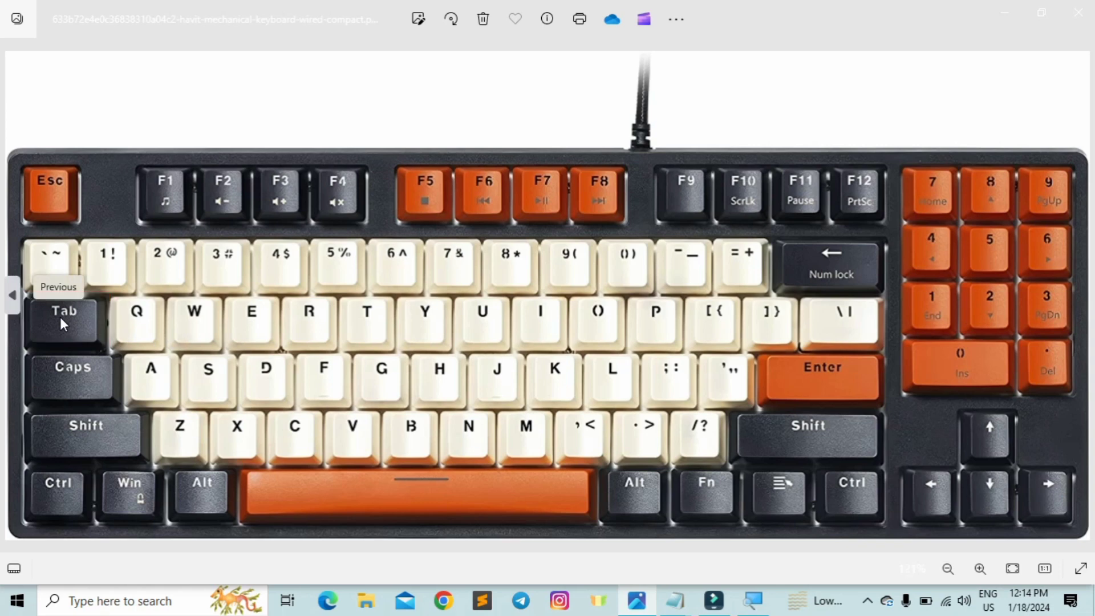
Back in Notepad, write the two-word name with a single space on a new line
key(alt+Tab)
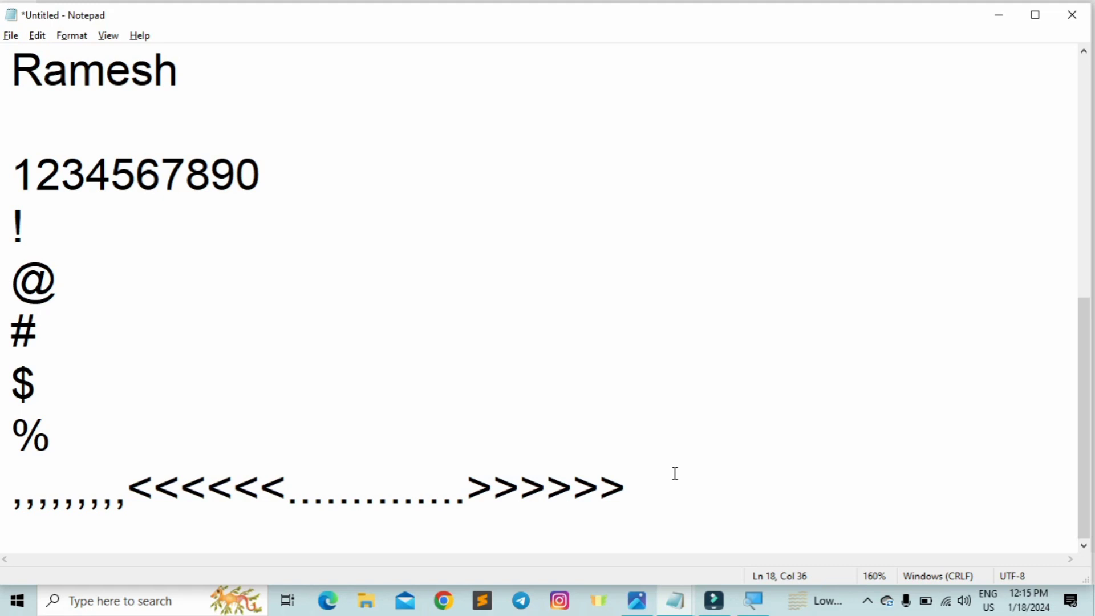
key(Return)
key(Return)
key(Return)
text(rames)
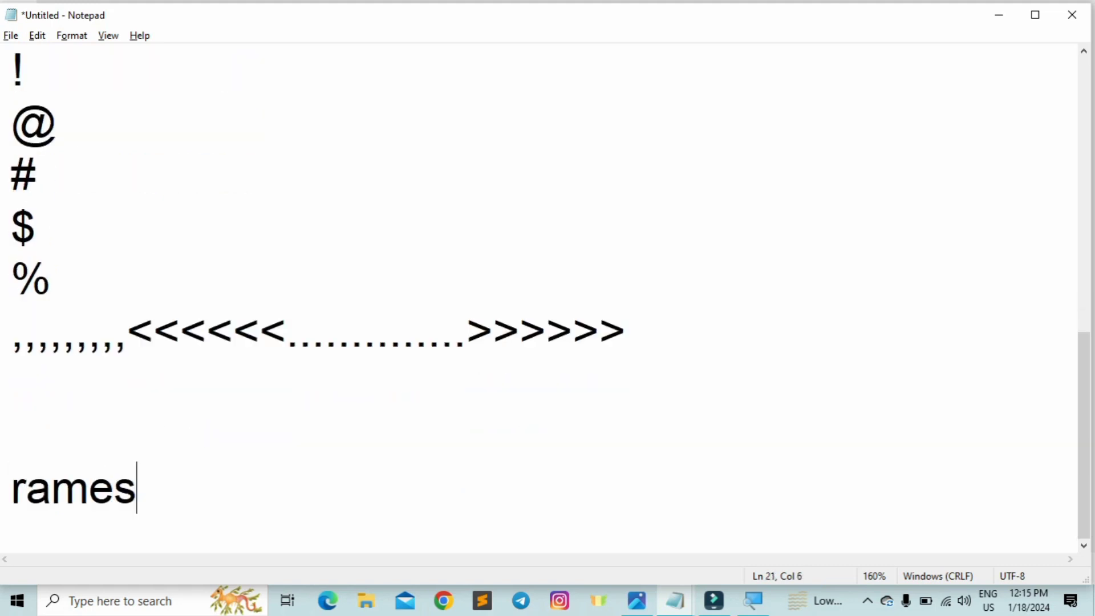
text(h)
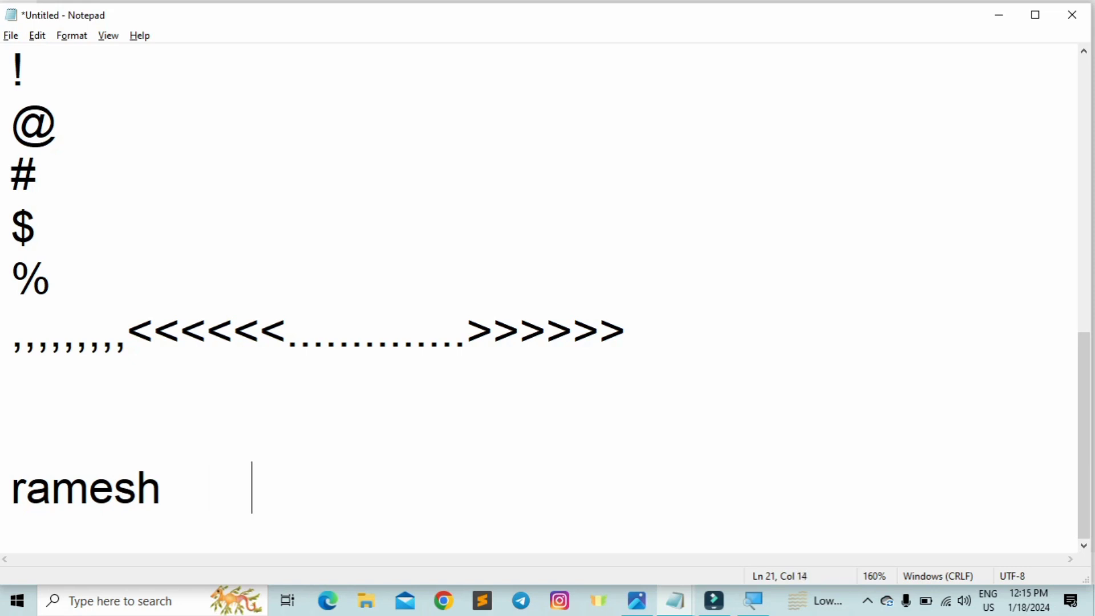
key(BackSpace)
key(BackSpace)
key(BackSpace)
key(BackSpace)
key(BackSpace)
key(BackSpace)
key(BackSpace)
text(kumar)
key(Return)
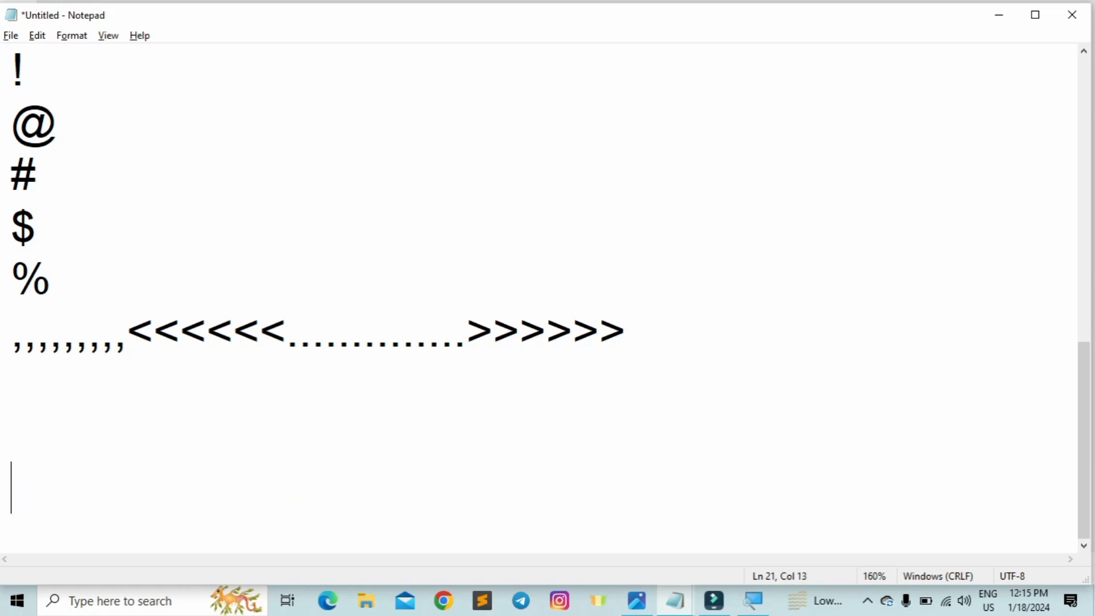
Write the name again with a tab gap, select each gap to compare, then switch to the photo
text(rame)
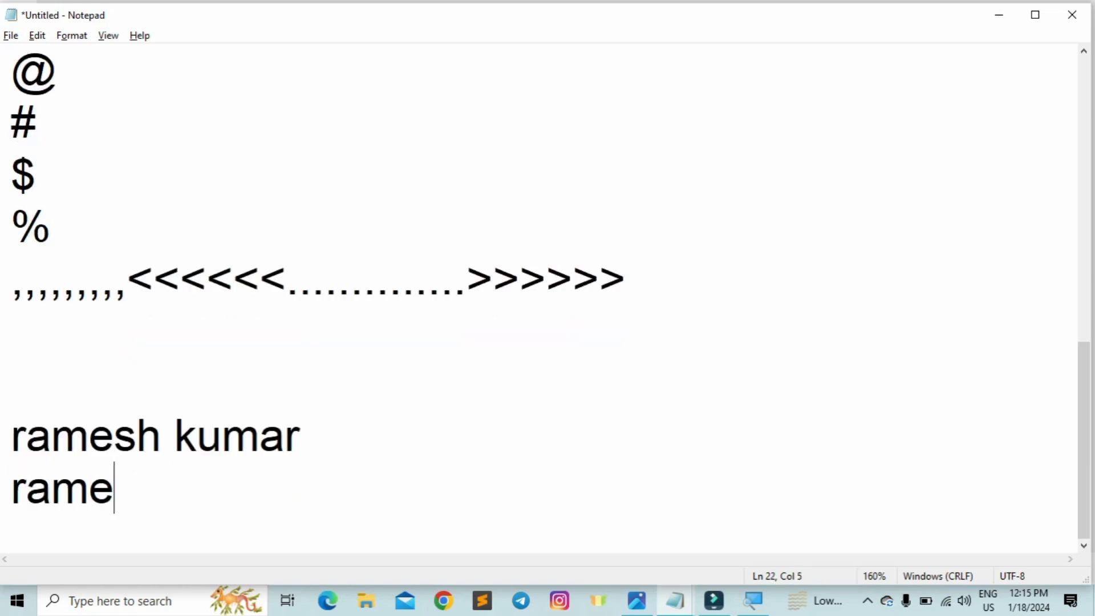
text(sh)
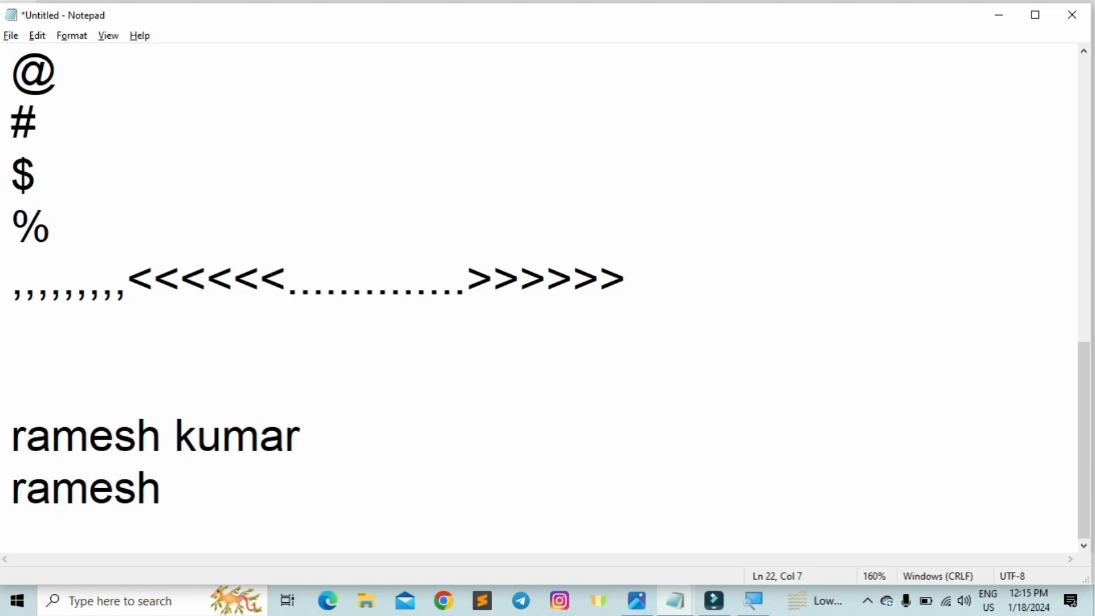
key(Tab)
text(kumar)
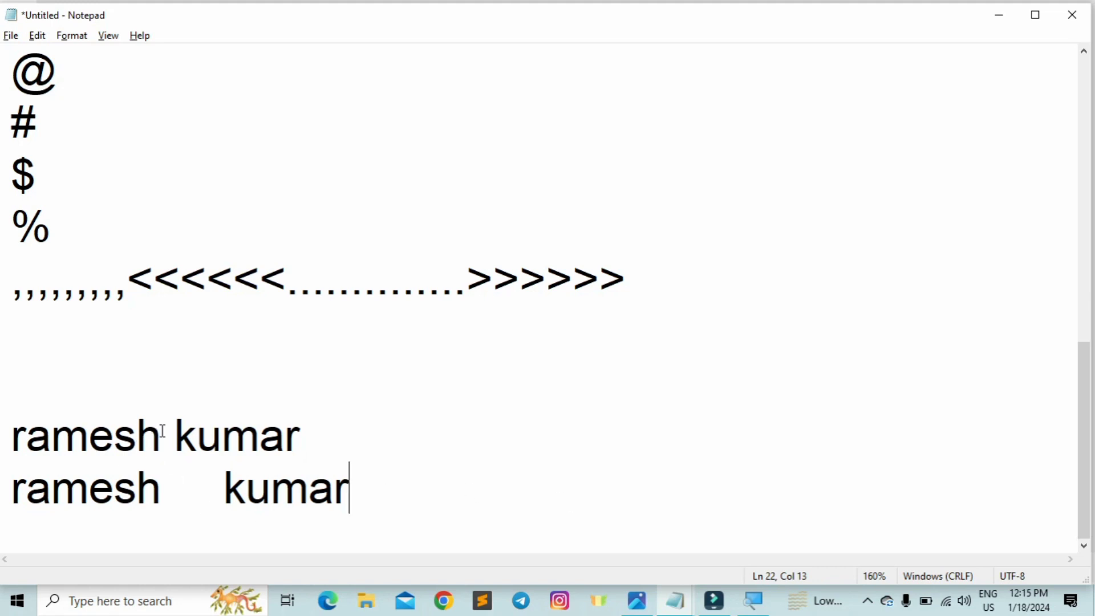
drag(161, 435, 174, 435)
drag(162, 489, 224, 489)
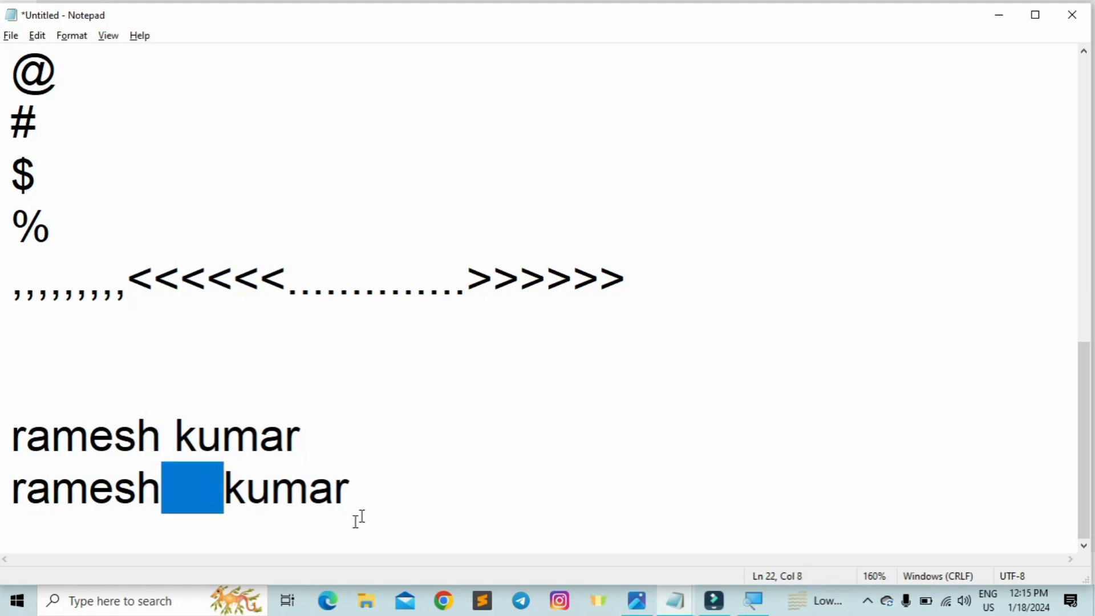
key(alt+Tab)
Bring Notepad forward and add three empty lines after the second name line
click(390, 480)
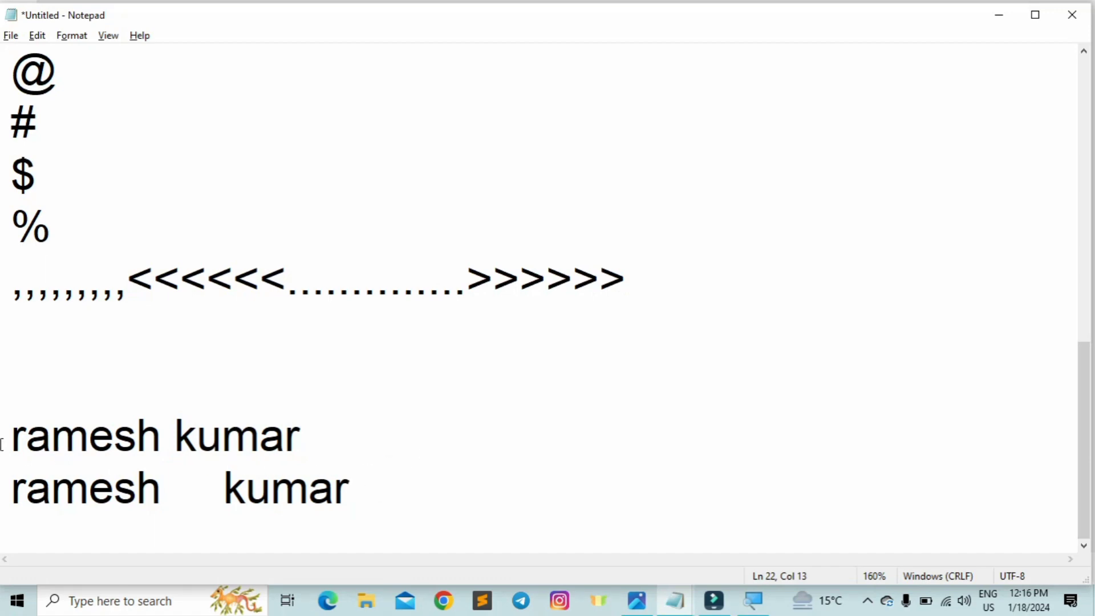
click(310, 434)
click(367, 487)
click(367, 486)
key(Return)
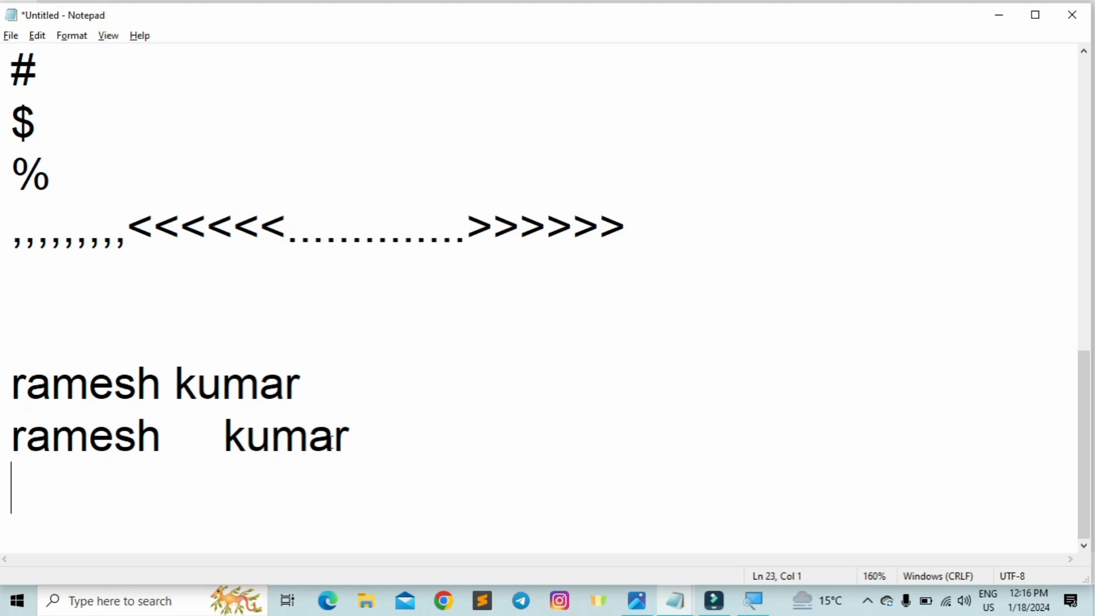
key(Return)
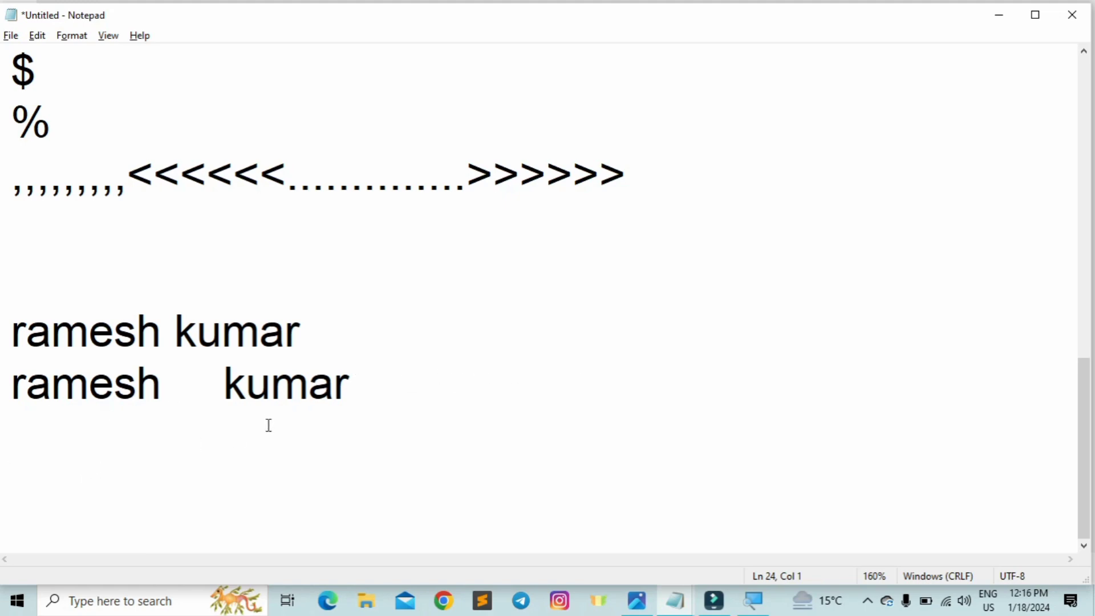
key(Return)
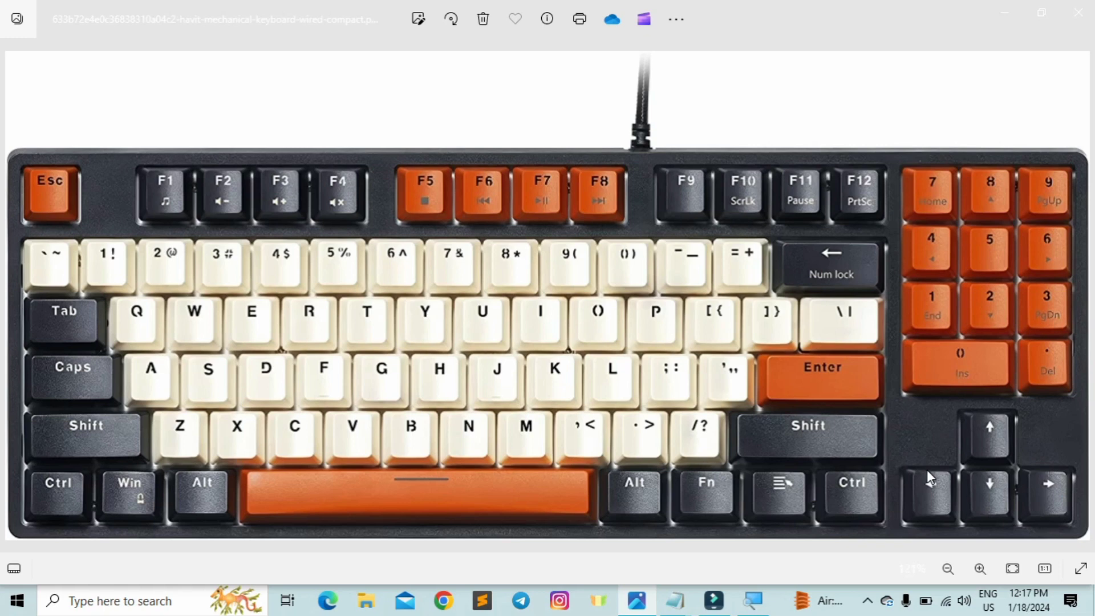
key(alt+Tab)
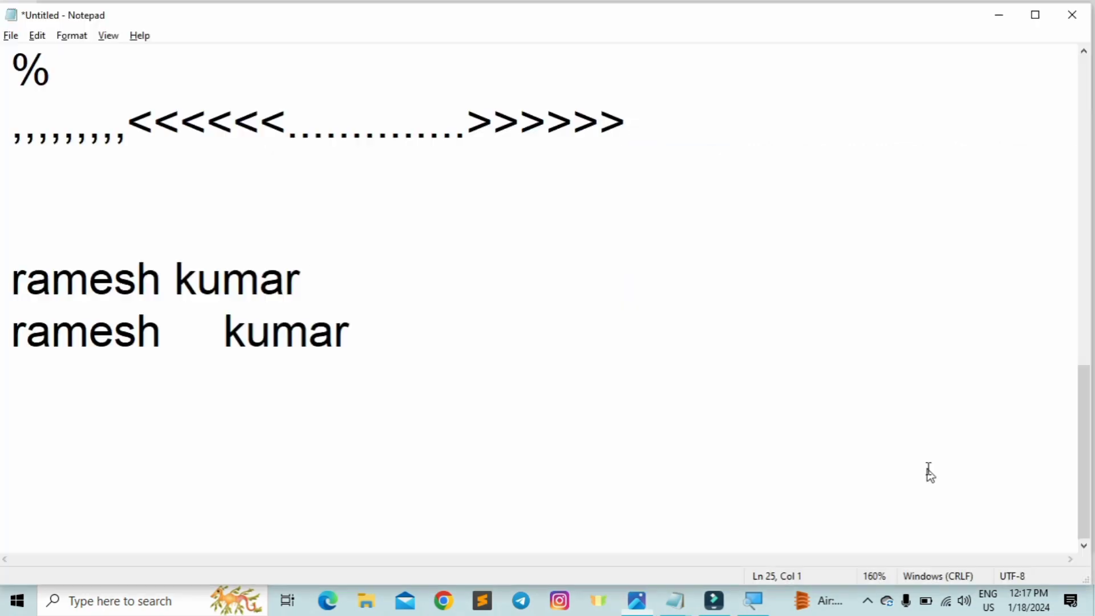
Zoom the Notepad text to 200% and move the cursor through the name lines
click(145, 286)
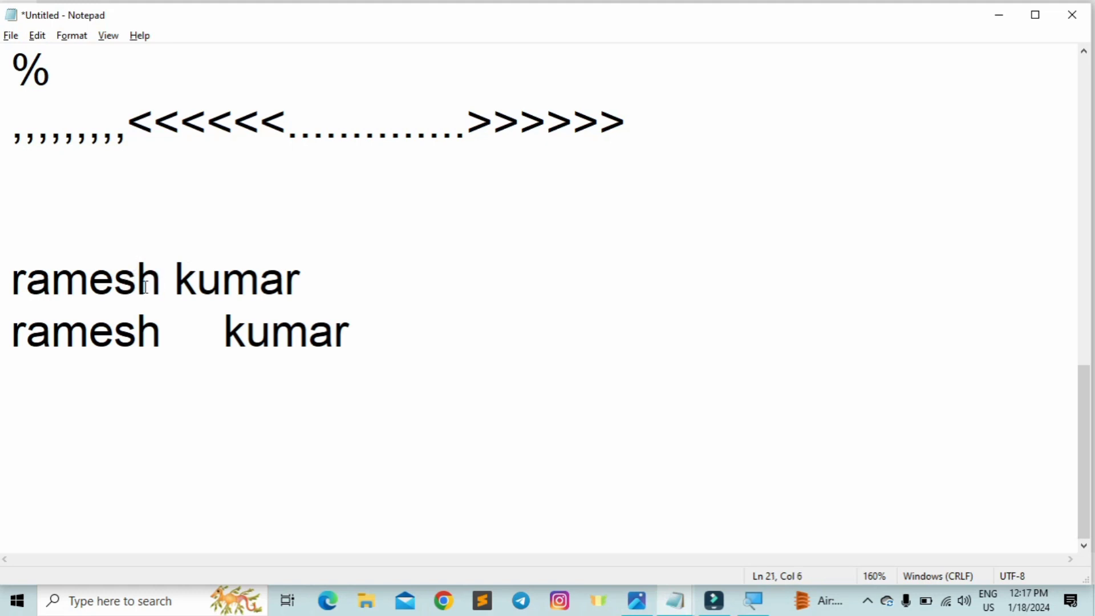
key(ctrl+plus)
key(ctrl+plus)
key(ctrl+plus)
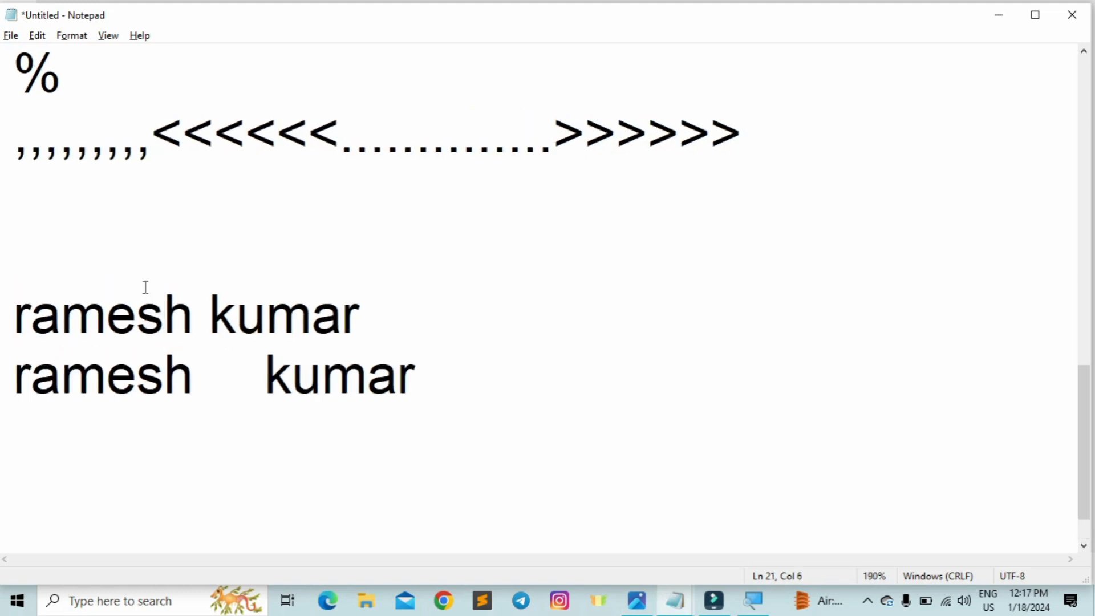
key(ctrl+plus)
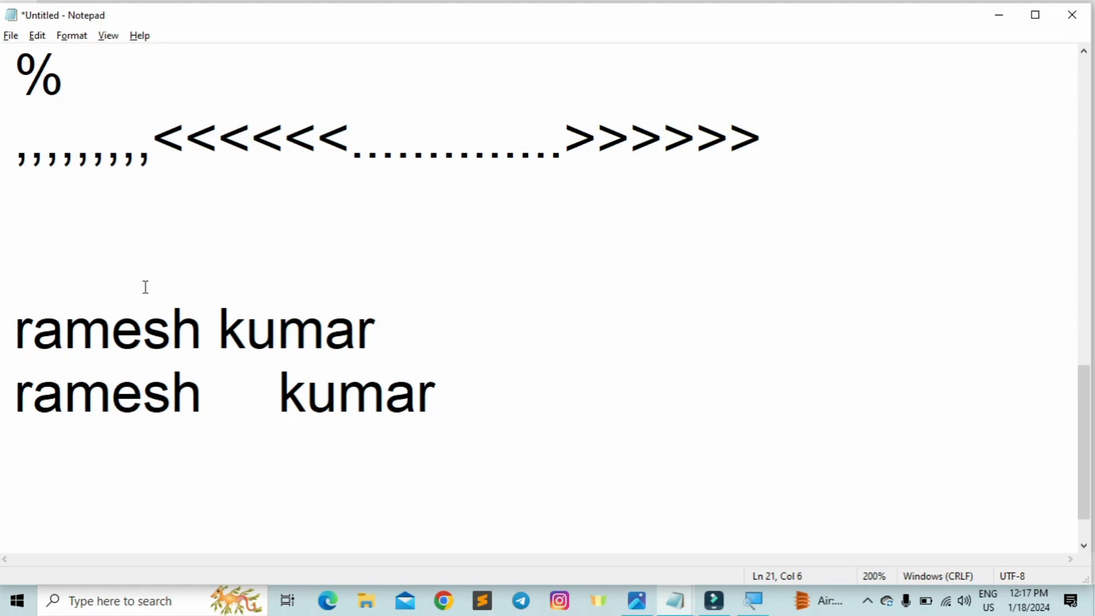
key(Down)
key(Up)
key(Right)
key(Left)
key(Left)
key(Left)
key(Left)
key(Right)
key(Right)
key(Left)
key(Right)
key(Right)
key(Right)
key(alt+Tab)
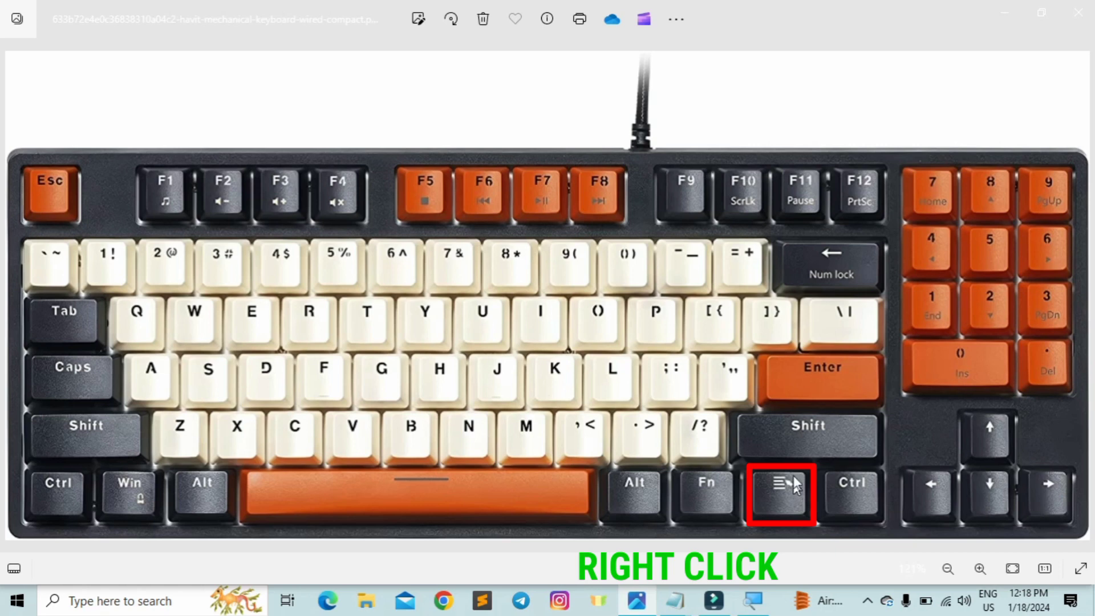
right_click(761, 244)
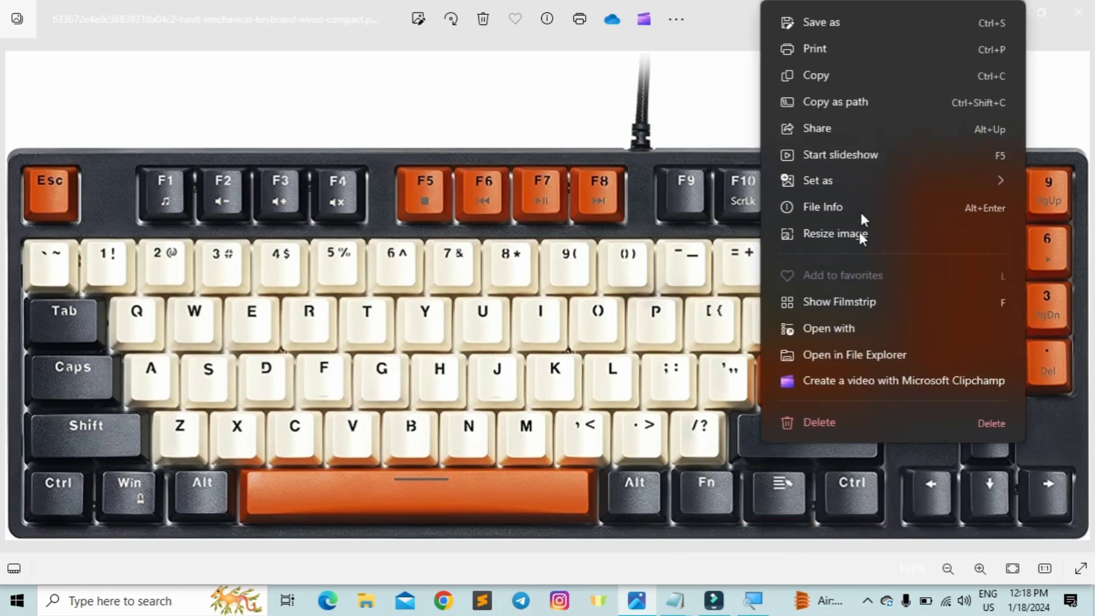
click(675, 346)
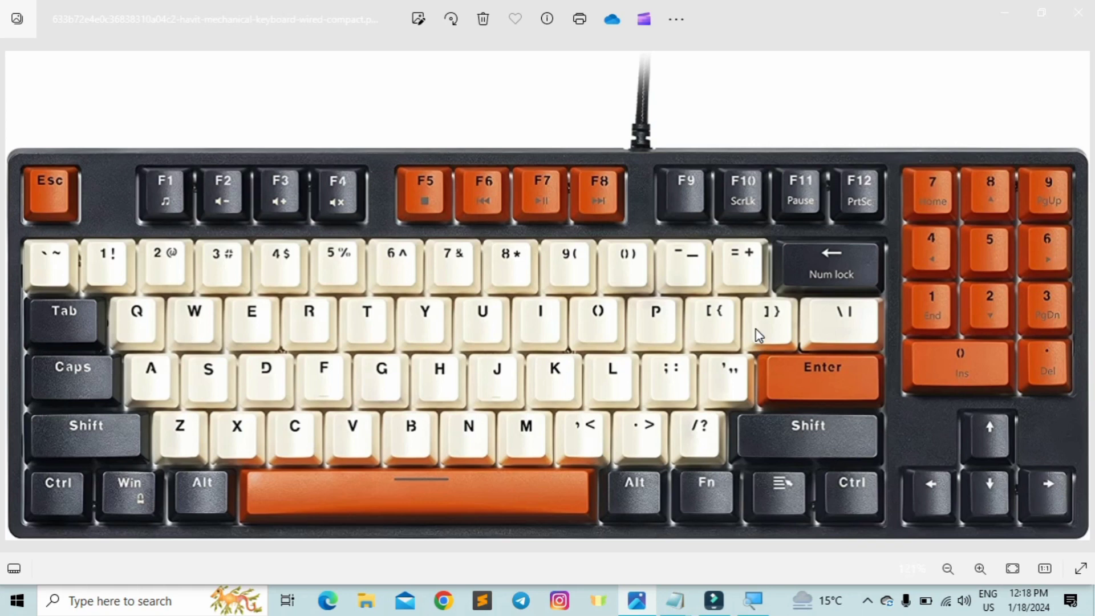
Switch from Photos back to the Notepad page at 200% zoom
key(alt+Tab)
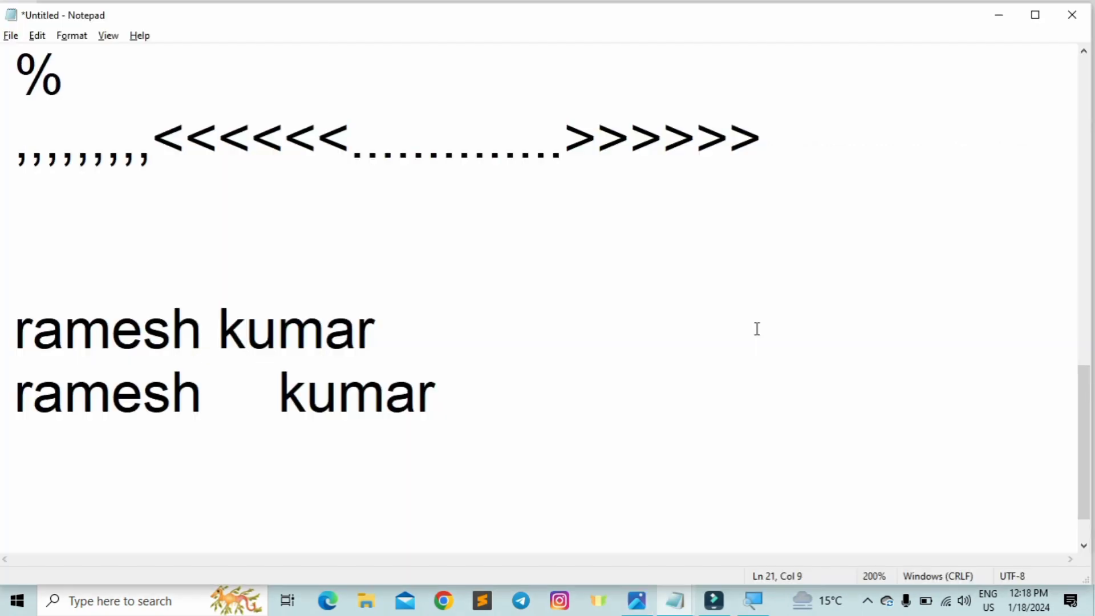